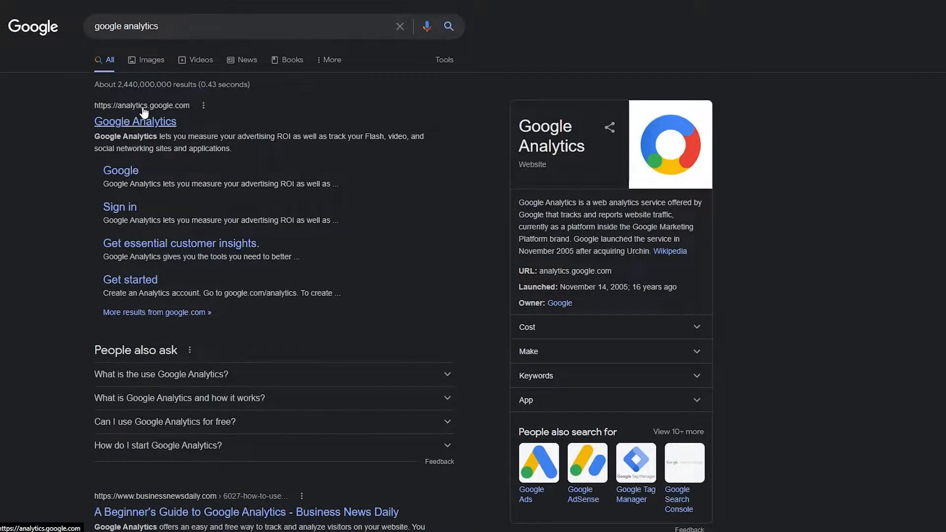
Step: Open Google Analytics from the search results, start setting up an account, and fill in the account name
click(106, 127)
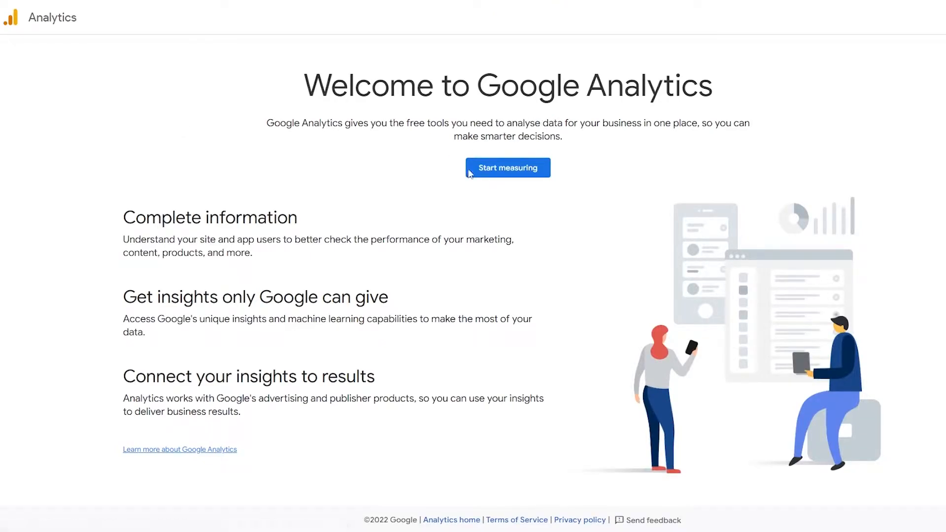
click(503, 174)
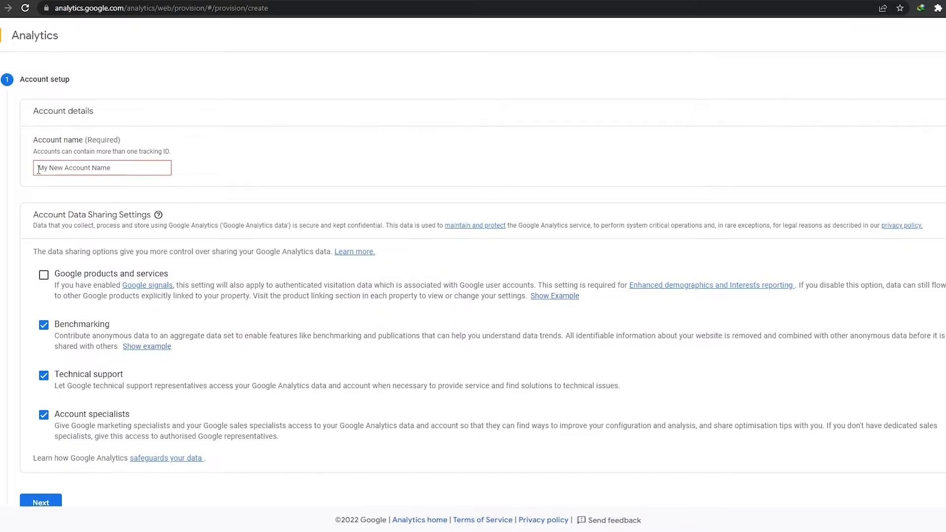
click(110, 173)
text(John Doe)
scroll(110, 173, down, 2)
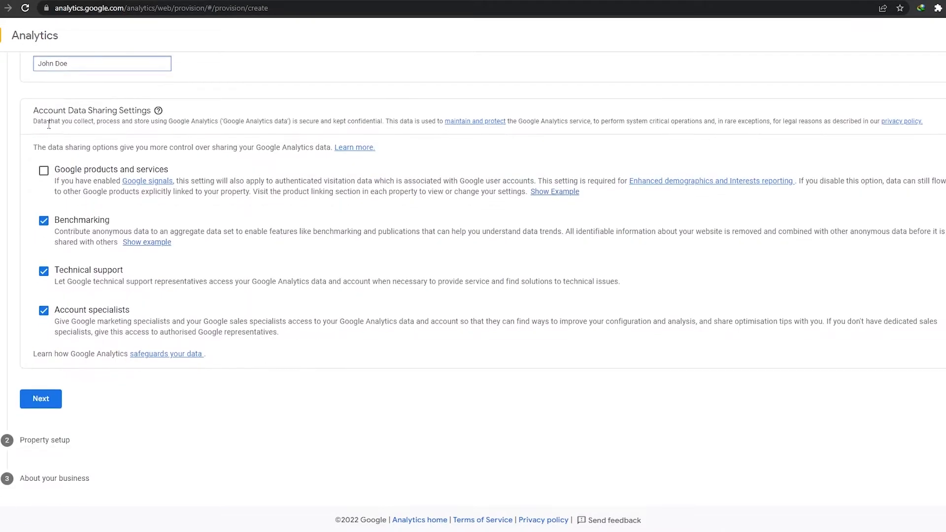
Step: Enable data sharing with Google products and services for the account and continue to the property setup
drag(32, 110, 154, 123)
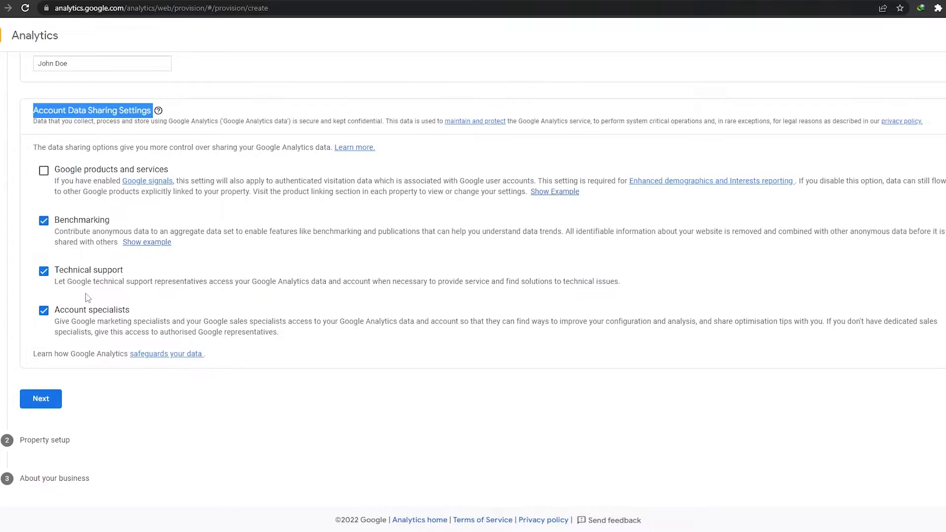
scroll(94, 305, up, 1)
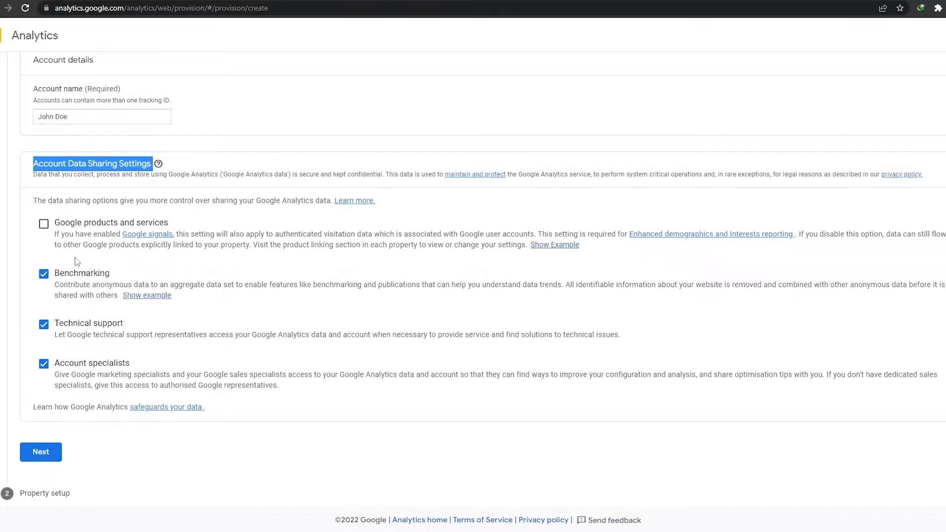
click(43, 224)
scroll(43, 224, down, 1)
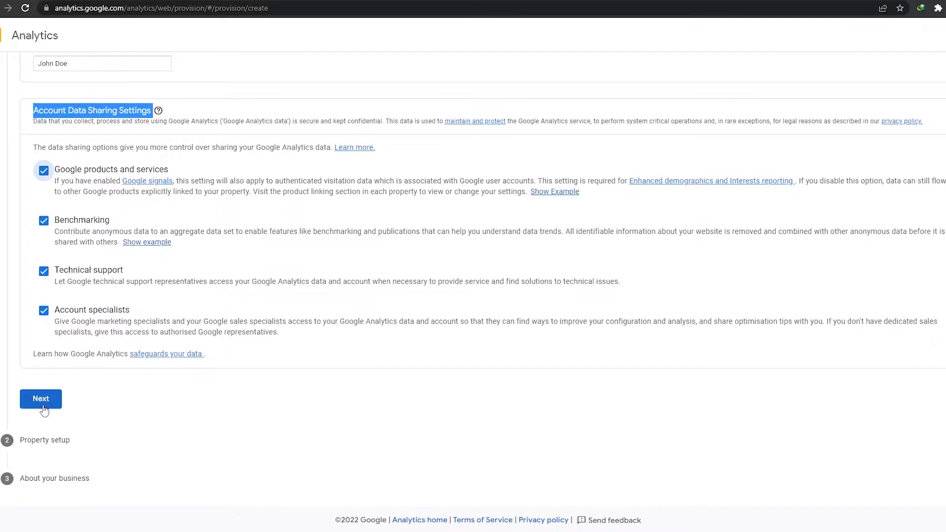
click(41, 400)
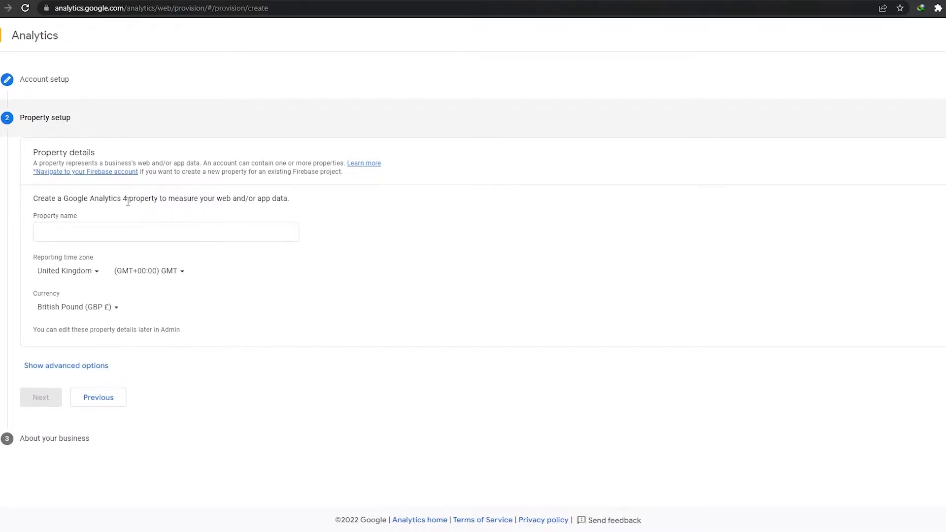
Step: Name the property "Web Views Counting" and continue to the business information
click(53, 232)
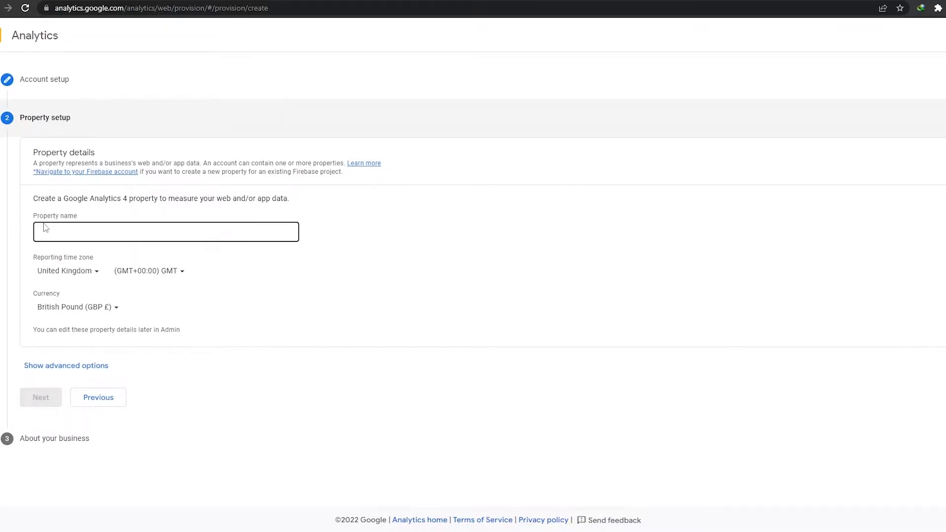
click(39, 233)
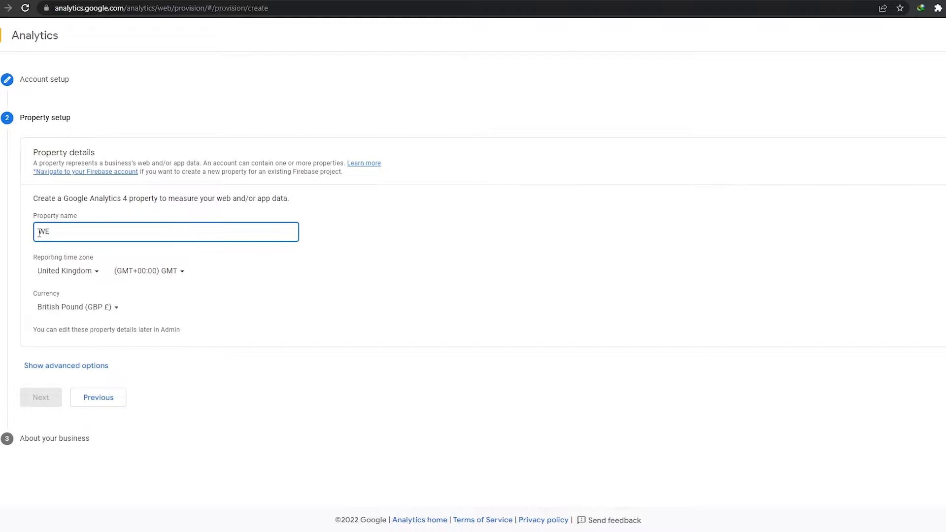
text(Web Views Counting)
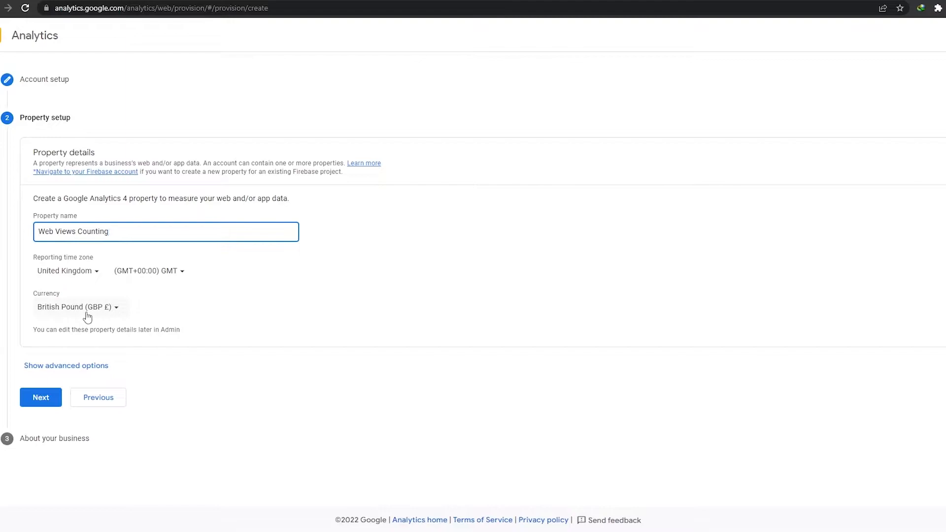
click(43, 401)
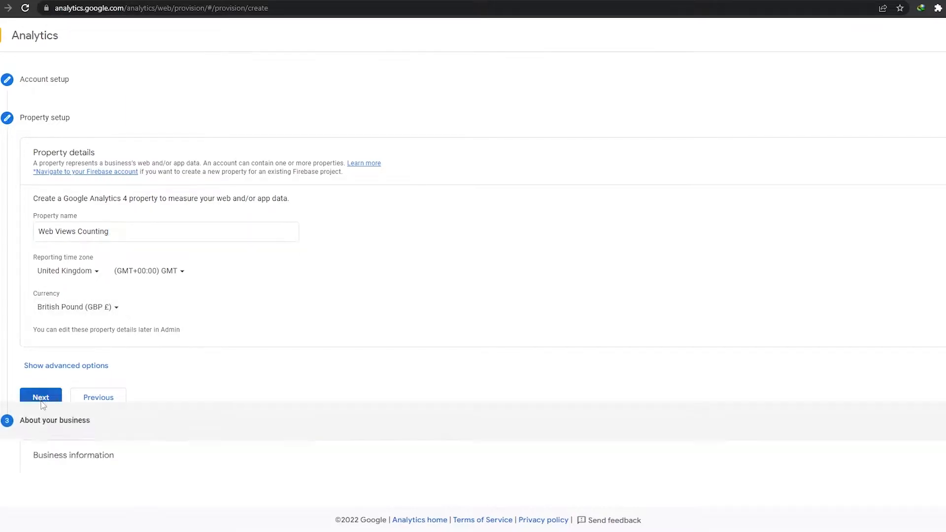
Step: Set the industry category to Arts & entertainment and the business size to Small, 1 to 10 employees
scroll(25, 199, down, 1)
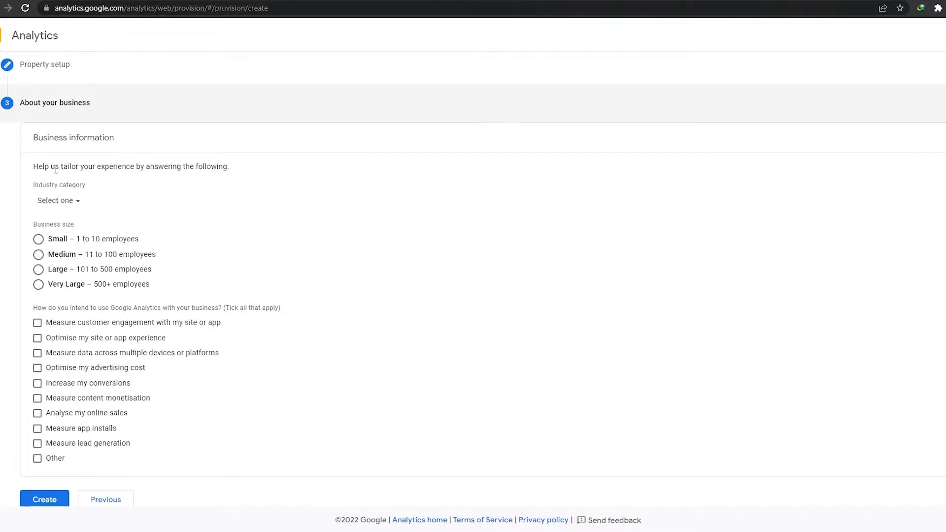
click(69, 205)
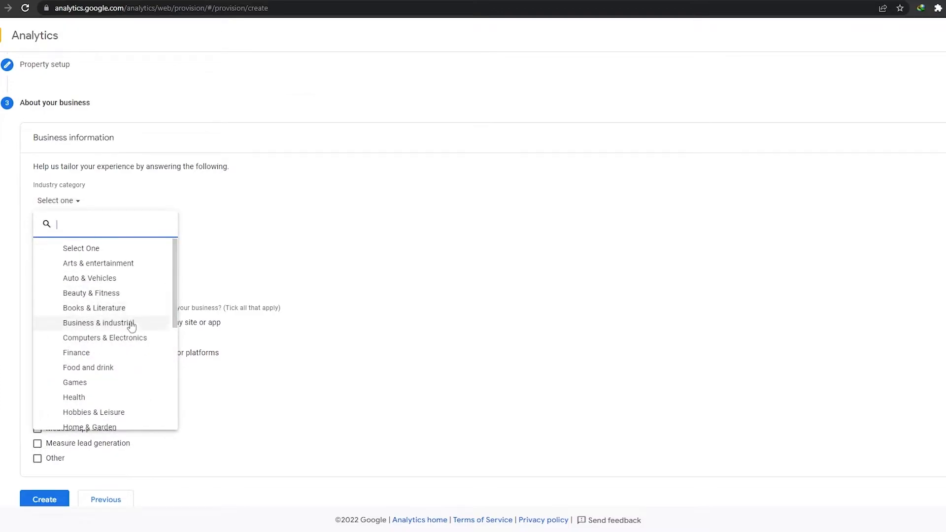
scroll(80, 362, down, 5)
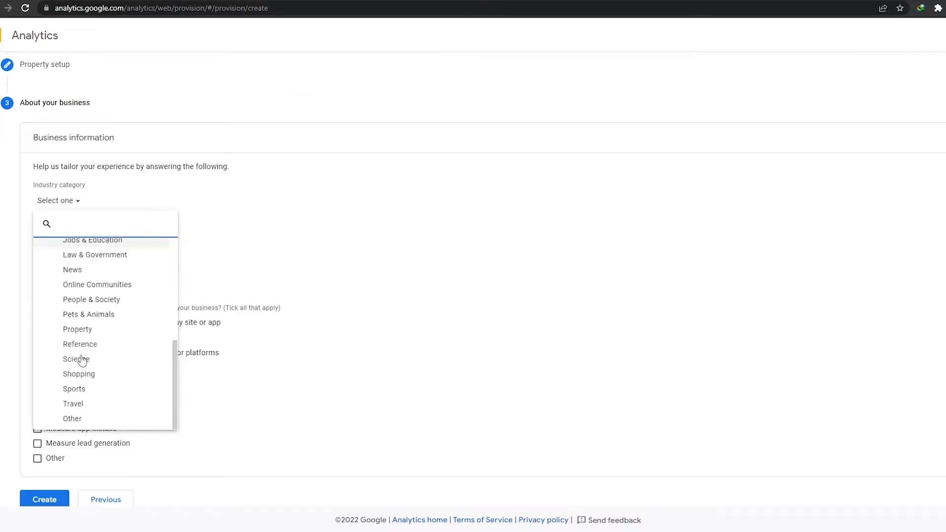
scroll(58, 394, up, 3)
scroll(58, 393, down, 3)
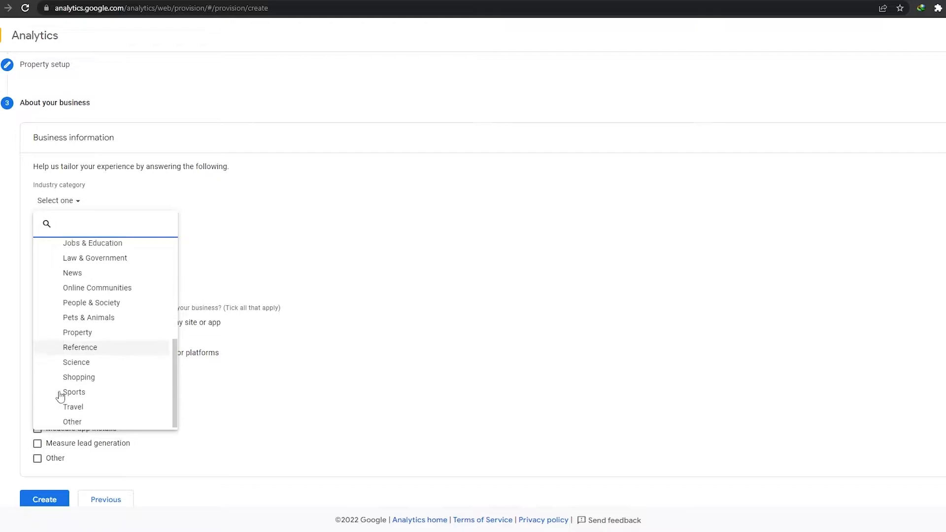
scroll(111, 412, up, 2)
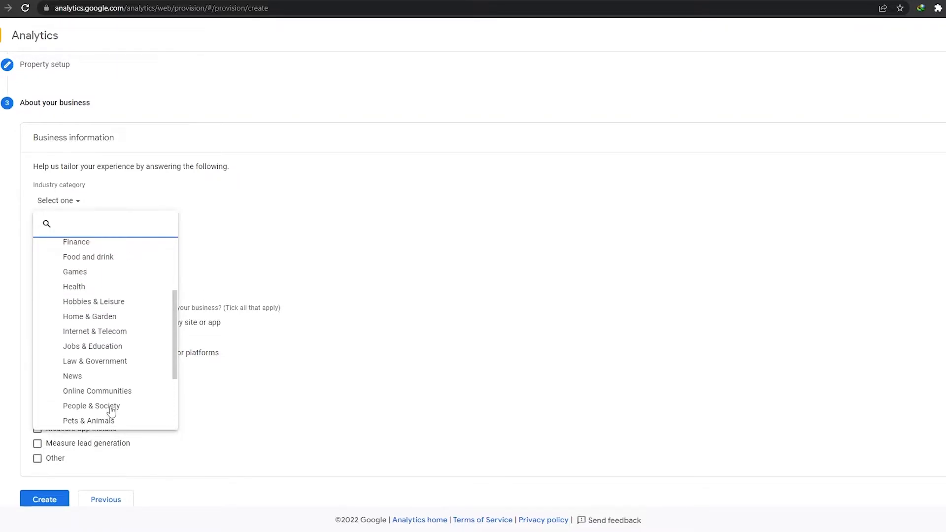
scroll(110, 412, up, 1)
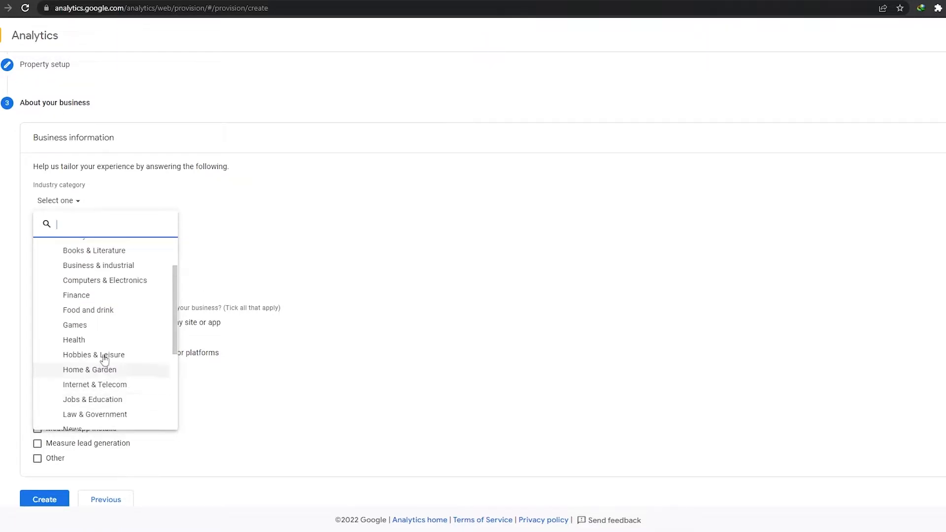
scroll(100, 298, down, 3)
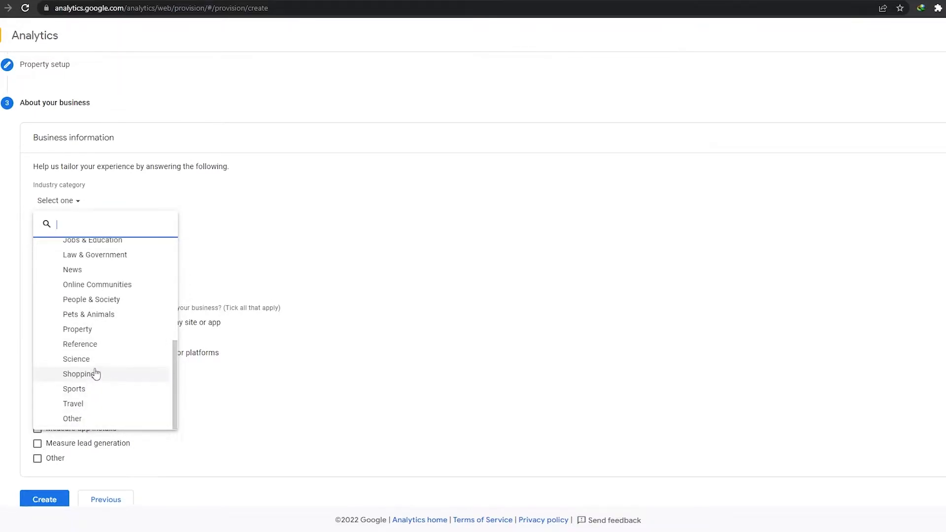
scroll(96, 374, up, 5)
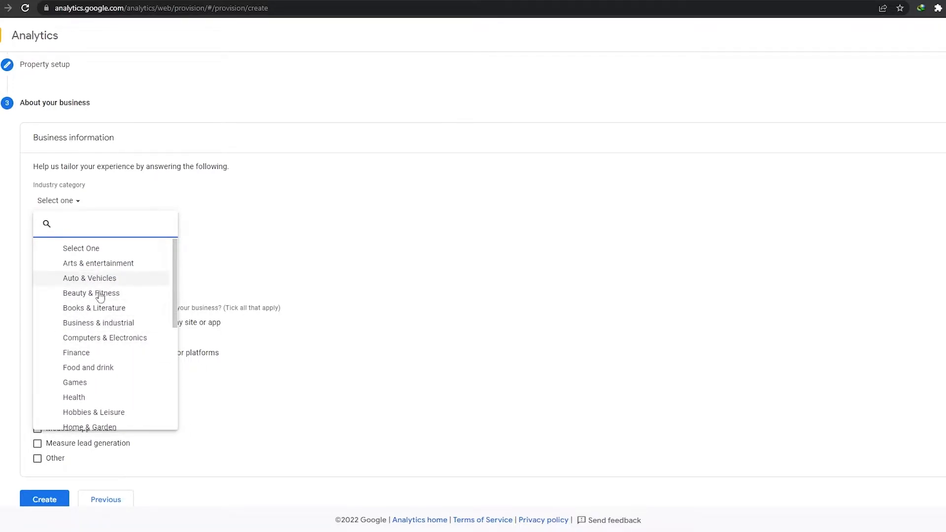
scroll(100, 293, down, 2)
scroll(102, 375, down, 1)
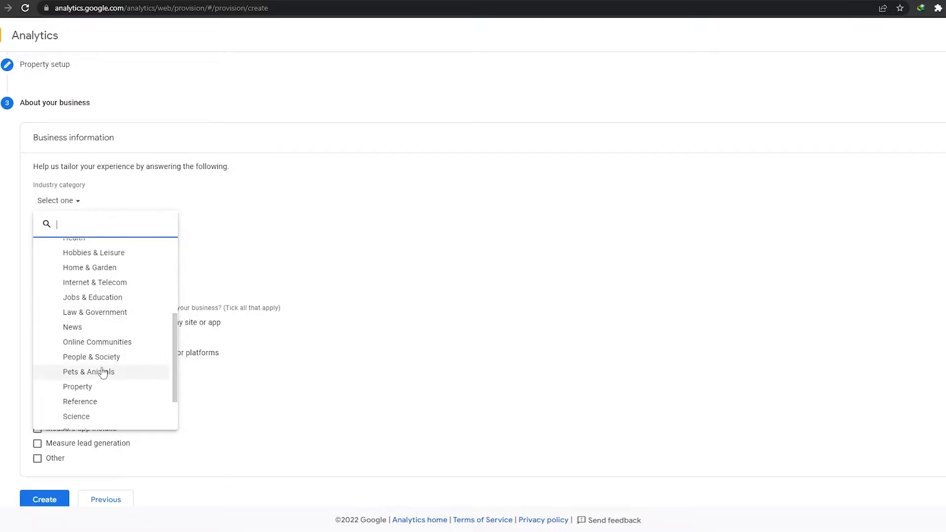
scroll(109, 422, up, 3)
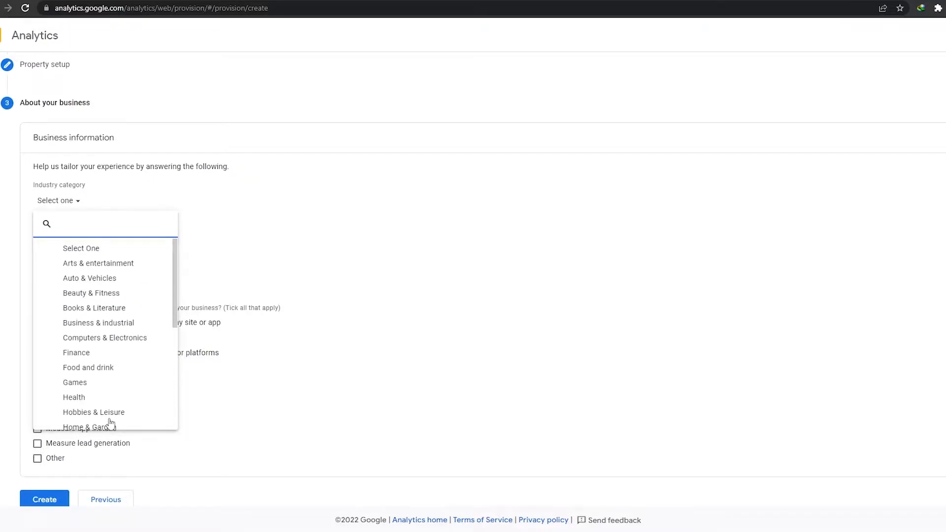
click(98, 270)
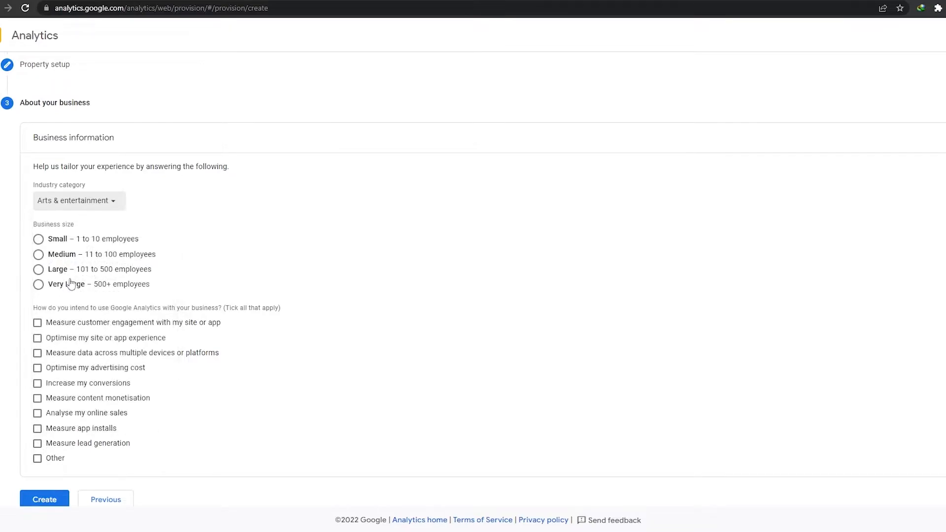
click(38, 240)
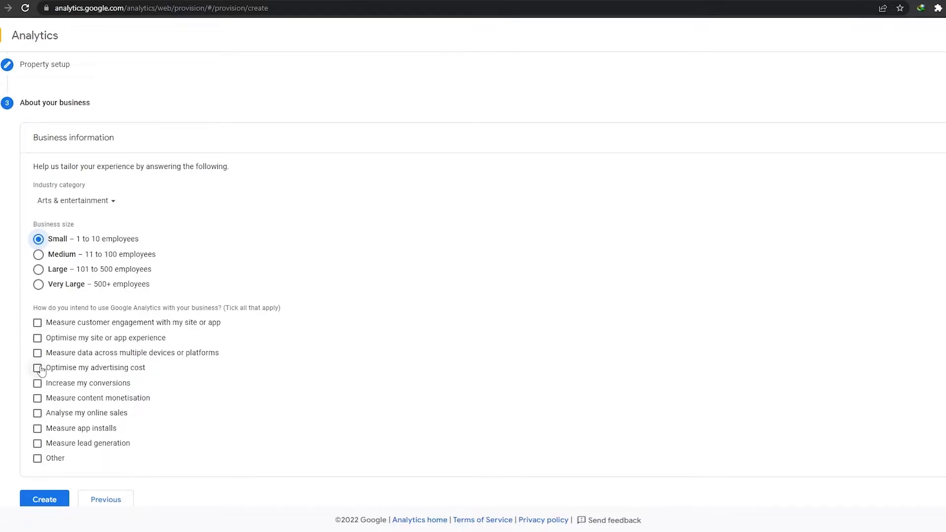
Step: Tick customer engagement, site or app experience, multi-device data, advertising cost, conversions and online sales as the intended uses of Google Analytics
scroll(59, 359, down, 1)
drag(38, 286, 225, 289)
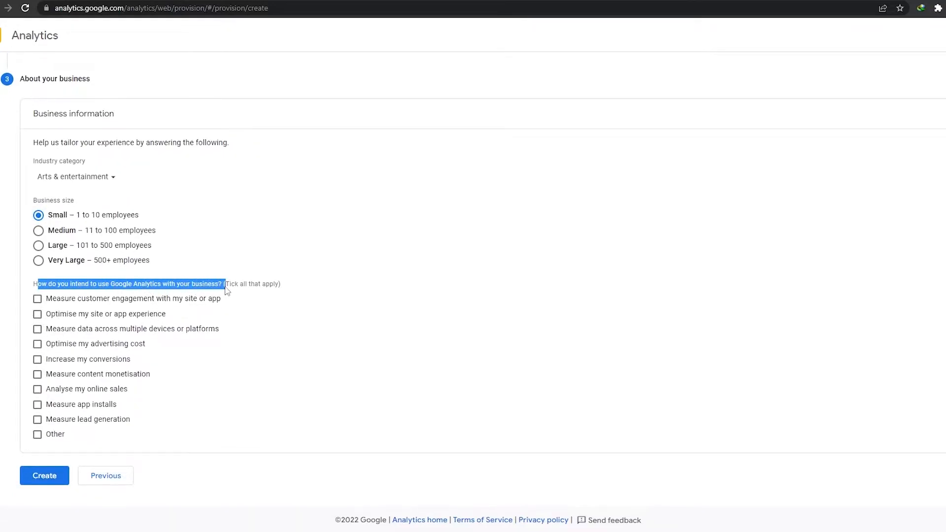
click(232, 295)
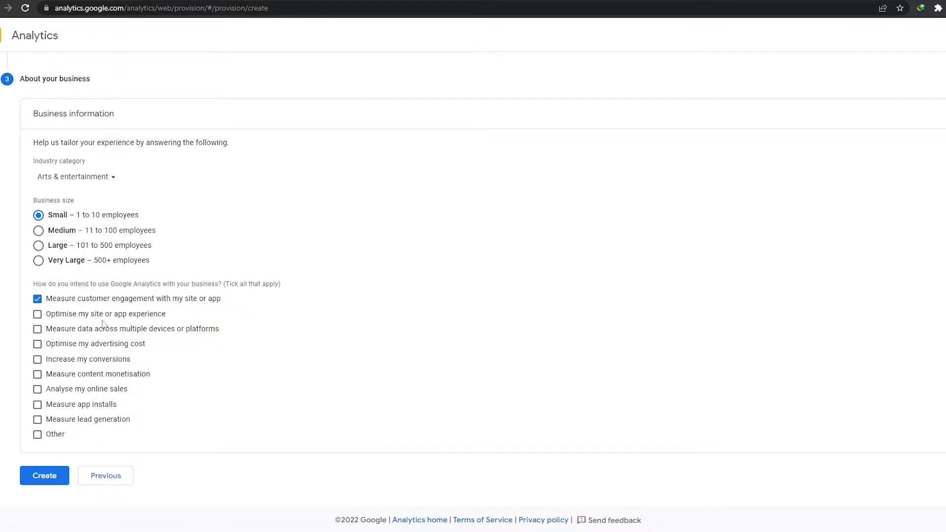
click(37, 314)
click(37, 330)
click(37, 344)
click(37, 390)
click(37, 359)
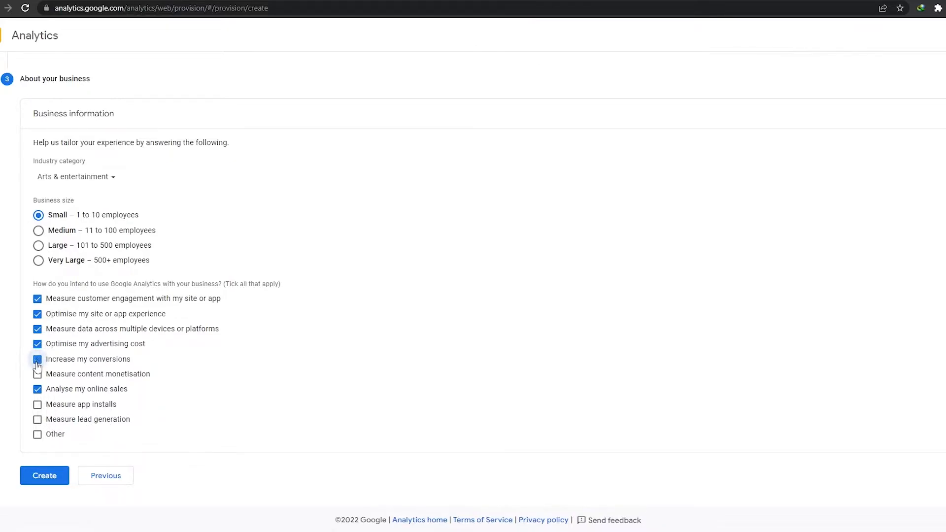
Step: Create the property and accept the United Kingdom terms of service, including the Data Processing Terms and the Measurement Controller data protection terms
click(55, 491)
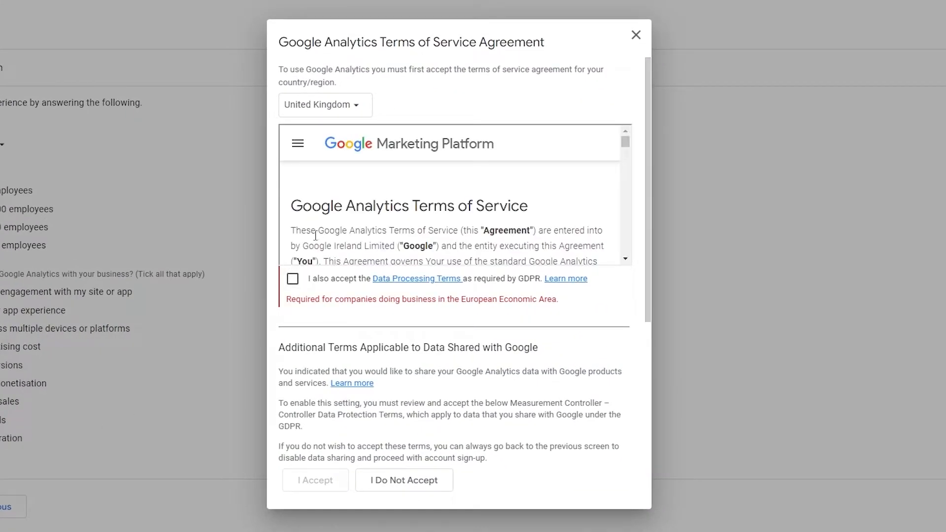
scroll(578, 169, down, 5)
drag(625, 145, 616, 262)
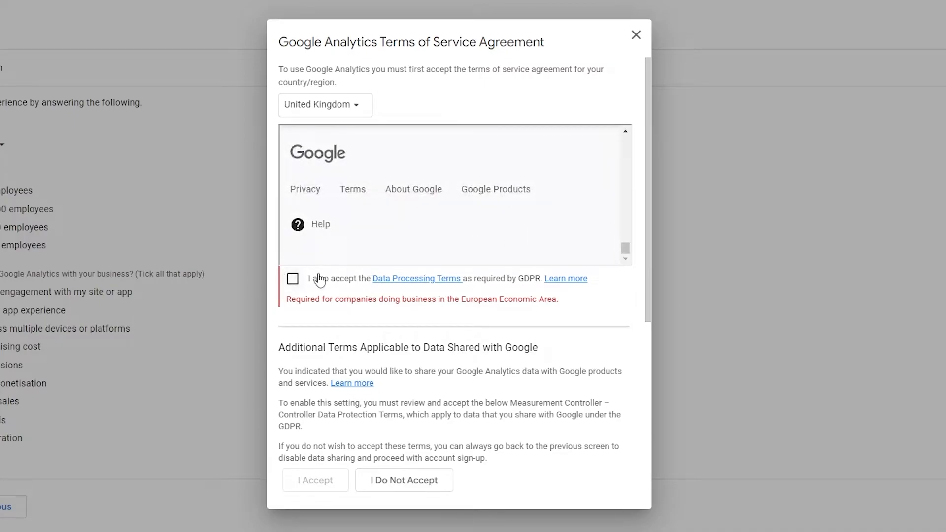
click(293, 279)
scroll(344, 348, down, 4)
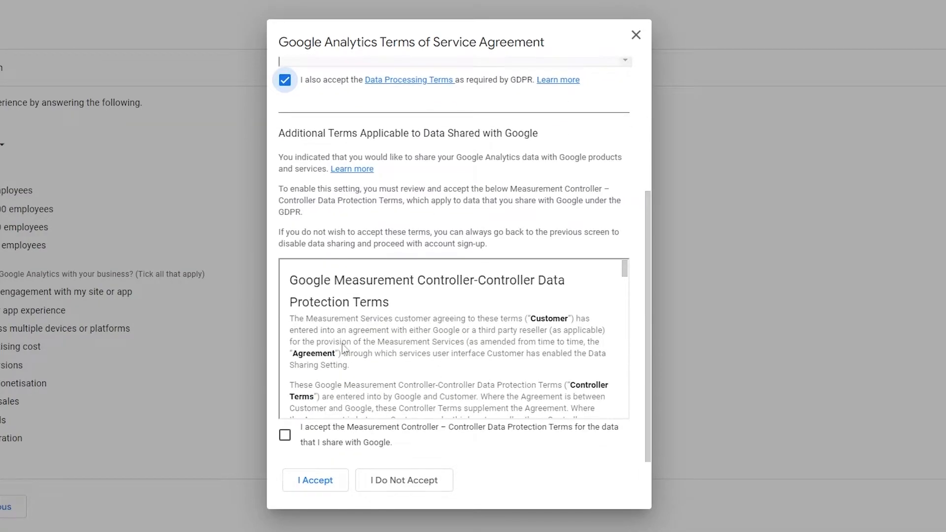
click(302, 443)
drag(624, 268, 627, 427)
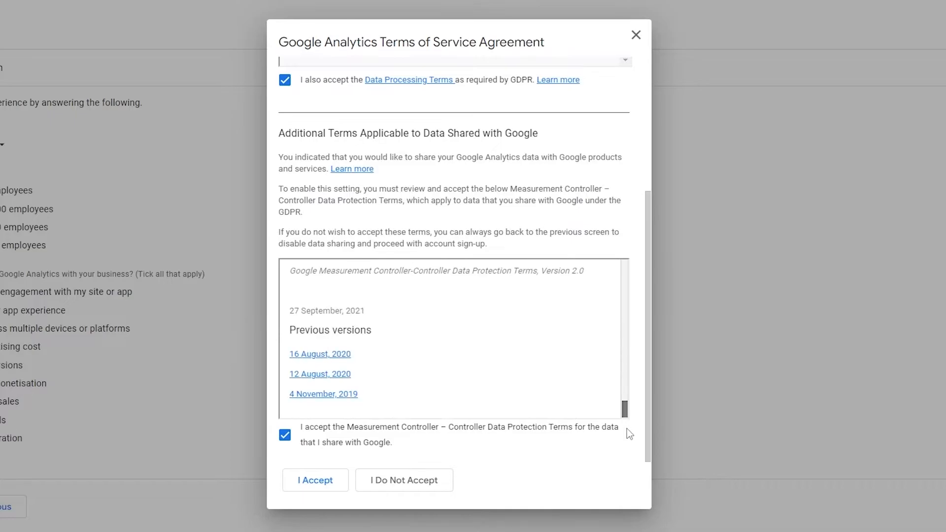
click(340, 486)
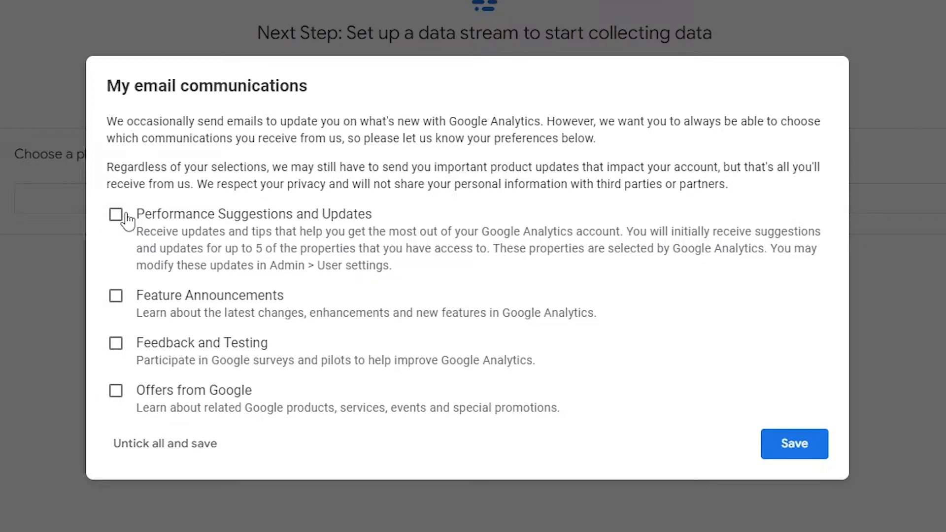
Step: Save the email communication preferences with every option unticked and dismiss the property tour
click(153, 460)
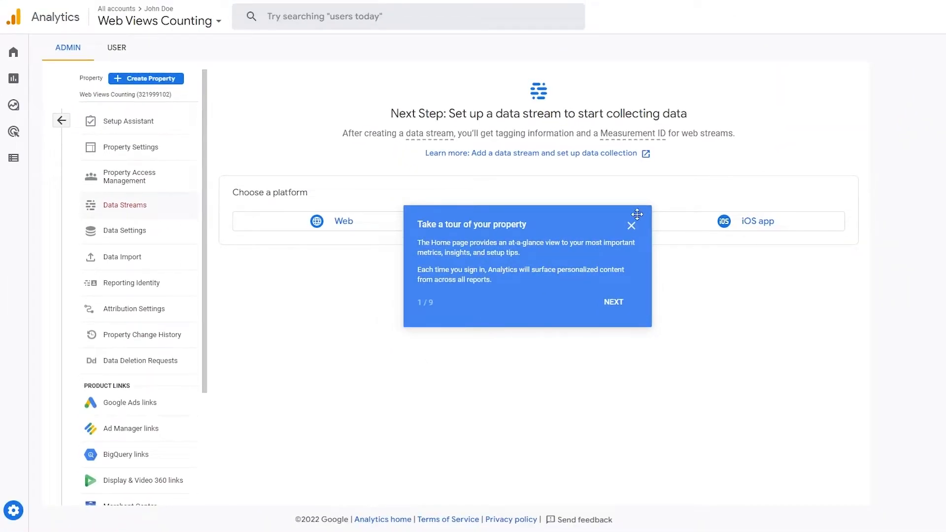
click(631, 227)
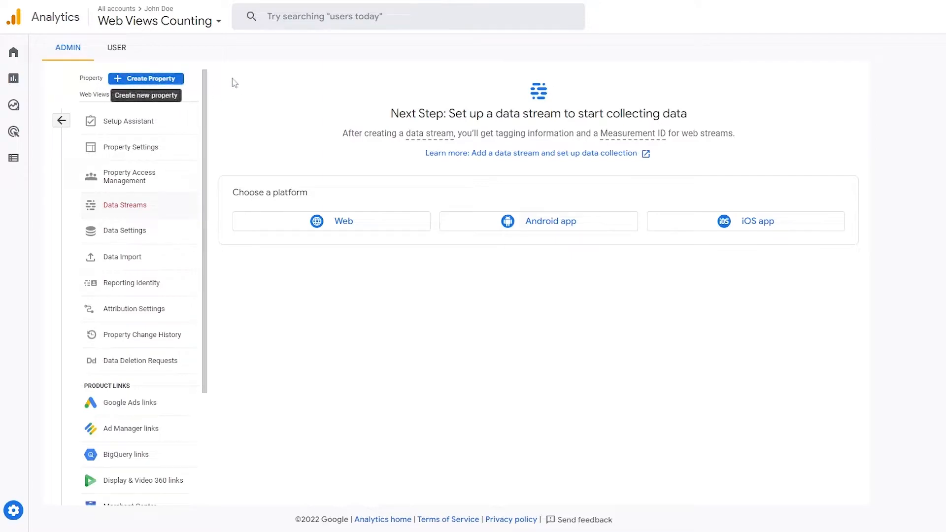
scroll(137, 239, down, 3)
scroll(137, 329, up, 3)
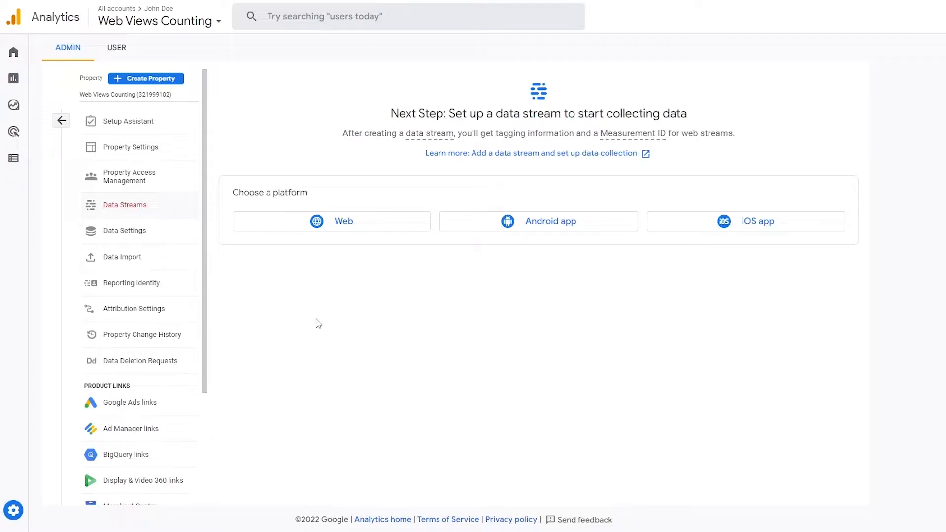
drag(391, 114, 444, 114)
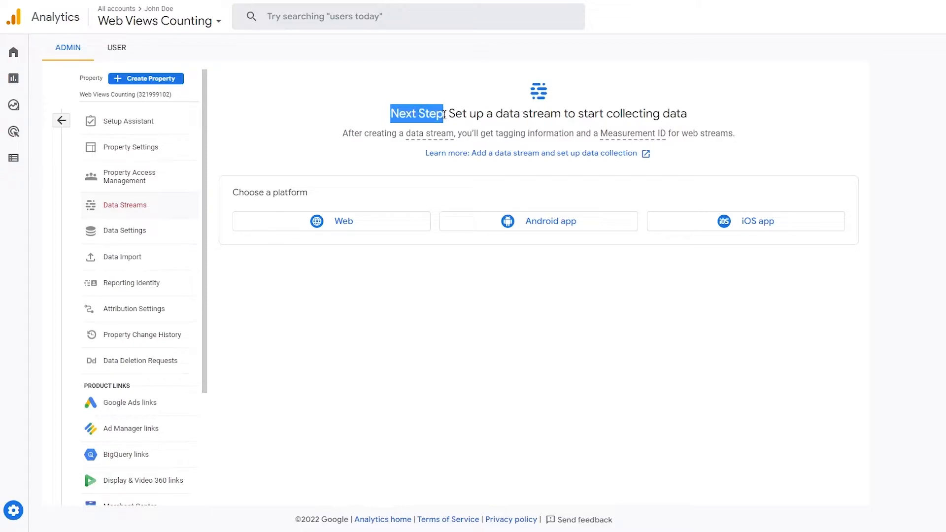
click(449, 115)
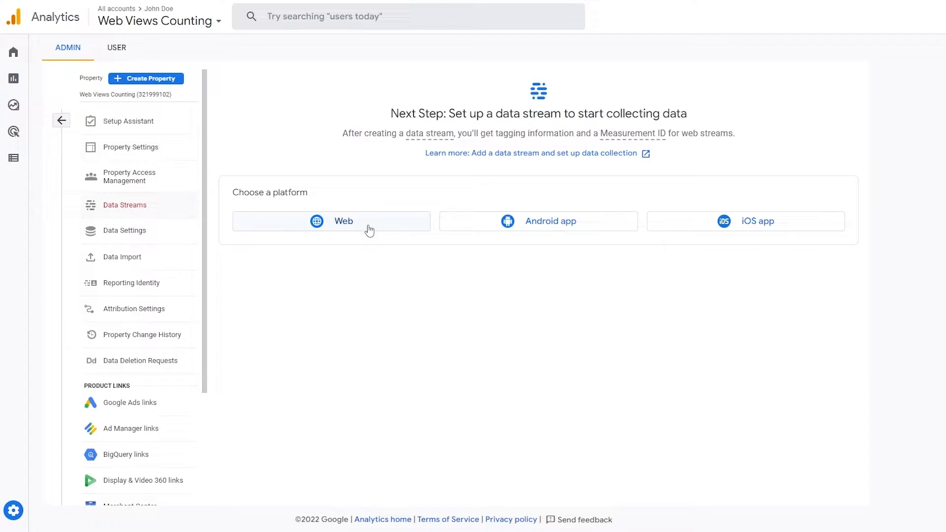
click(369, 231)
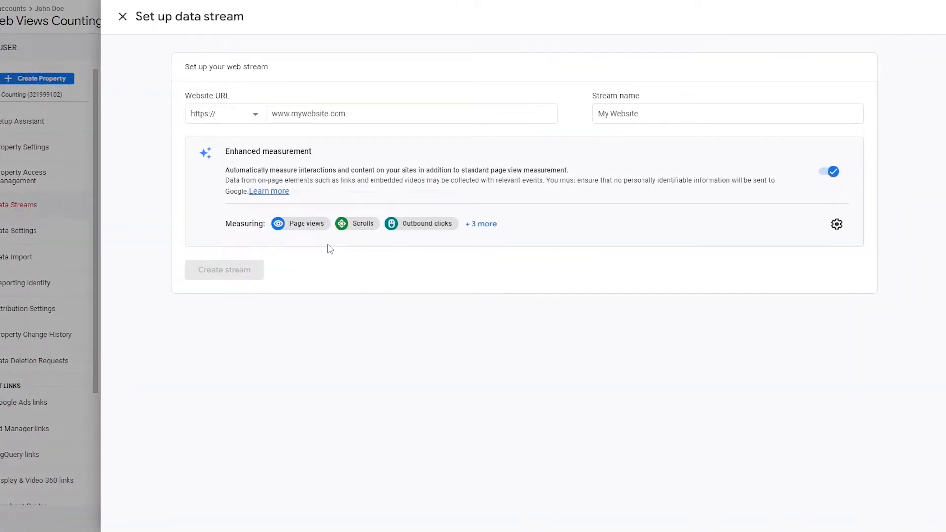
click(310, 118)
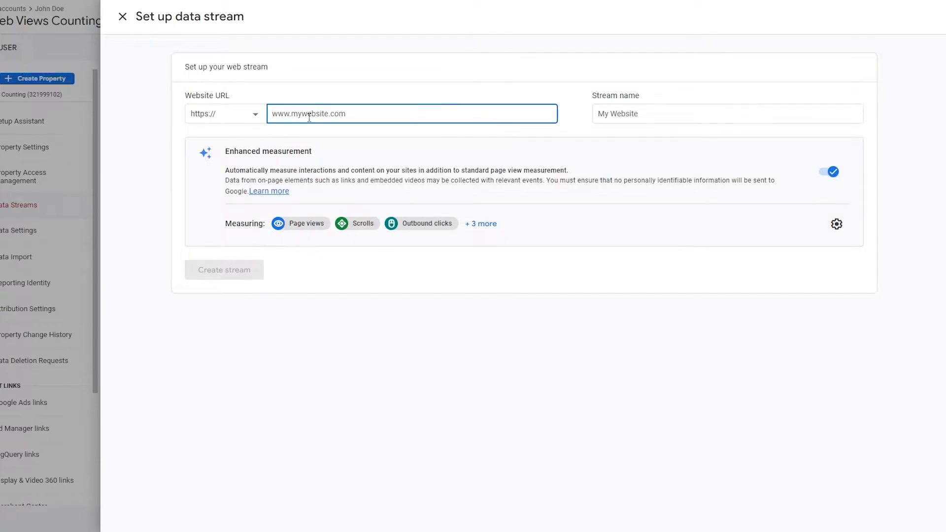
text(www.tsgtutorials.com)
Step: Name the web stream tsgtutorials and create it with enhanced measurement left on
click(622, 112)
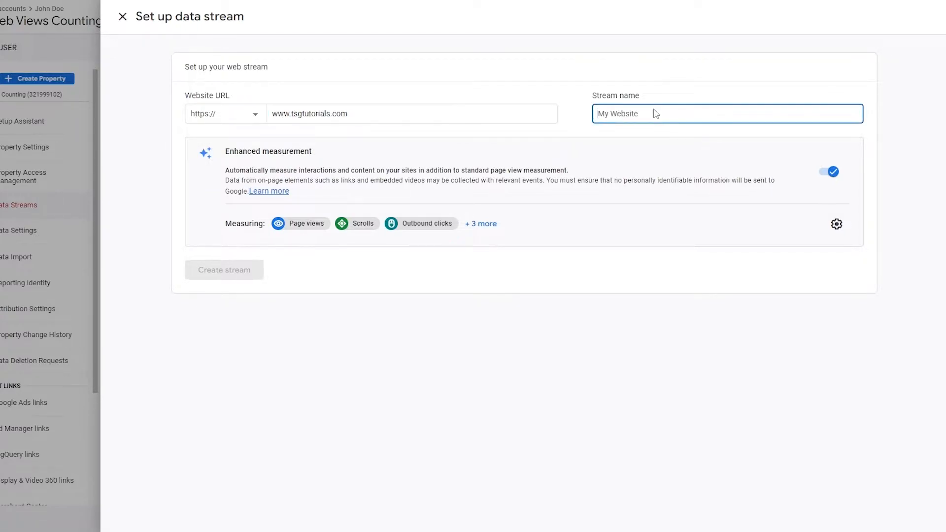
drag(564, 92, 638, 102)
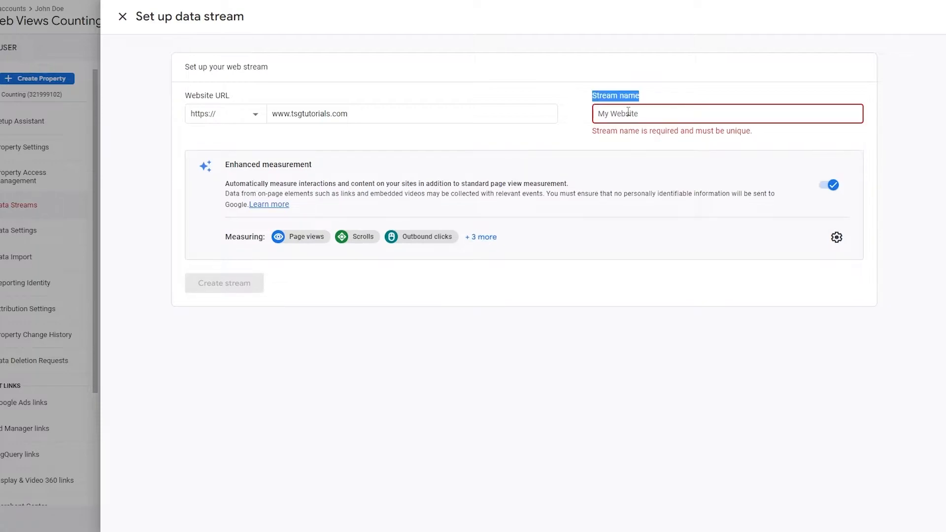
click(628, 112)
text(tsg)
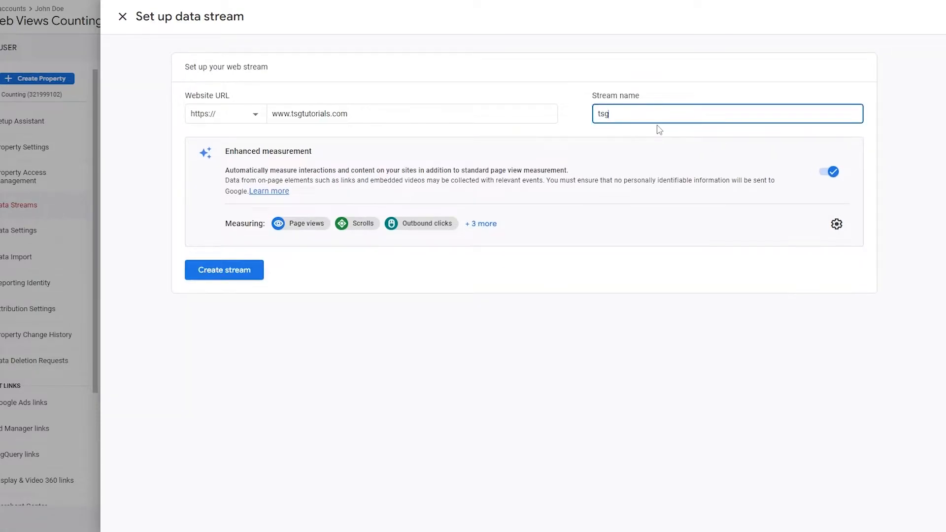
text(tutorials)
click(642, 131)
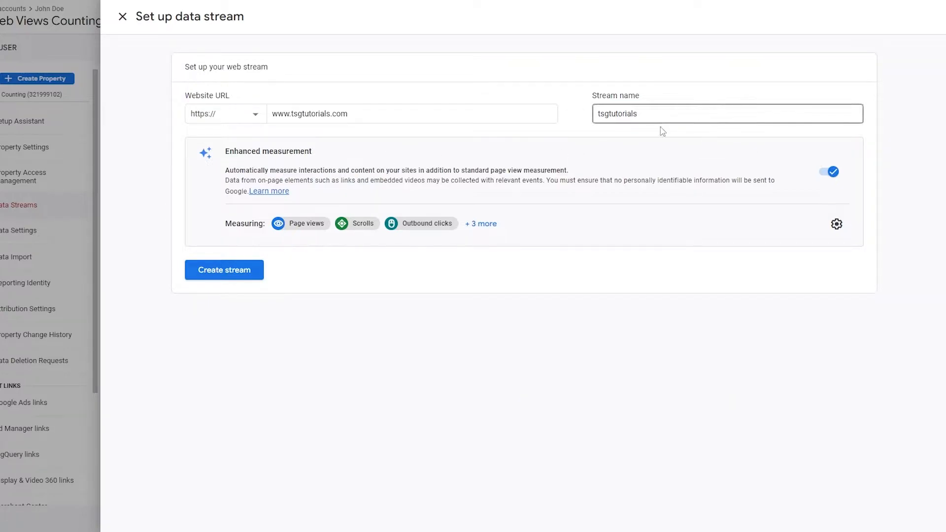
click(221, 274)
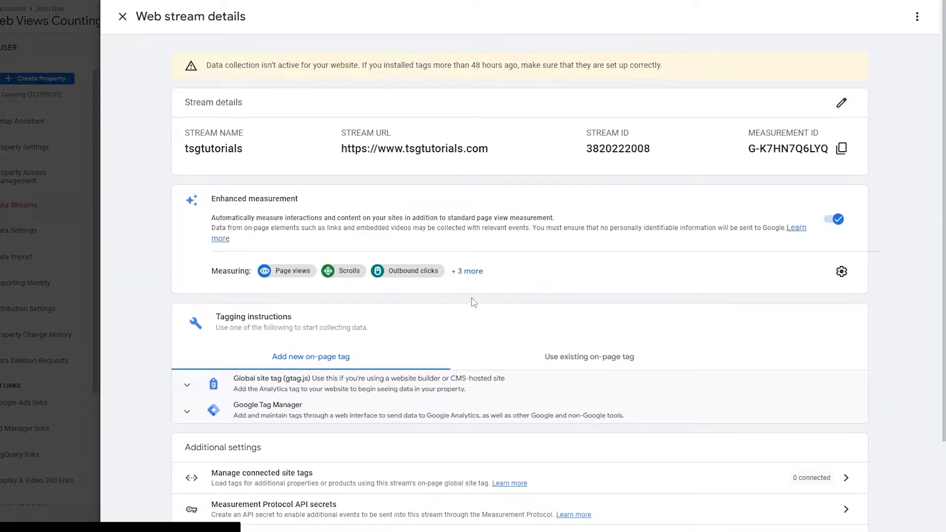
Step: Examine the new web stream's details, including its name, URL, stream ID, measurement ID and tagging instructions
scroll(638, 217, down, 1)
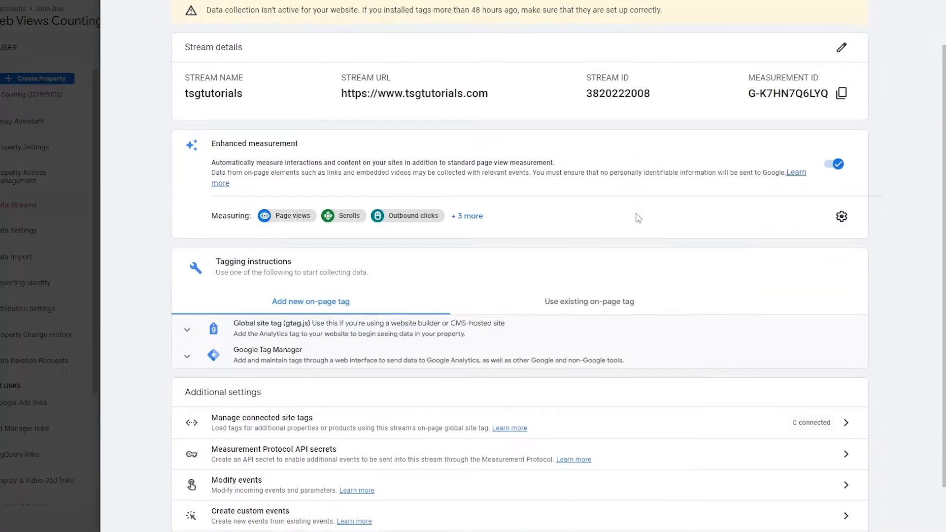
scroll(637, 217, down, 1)
scroll(637, 217, up, 2)
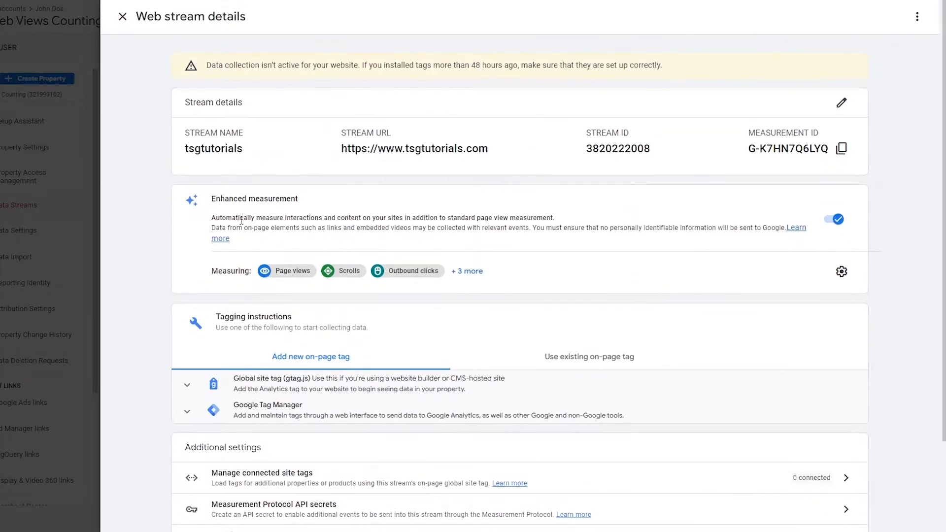
drag(186, 149, 515, 158)
click(325, 151)
click(518, 157)
double_click(604, 149)
drag(748, 149, 728, 164)
click(728, 164)
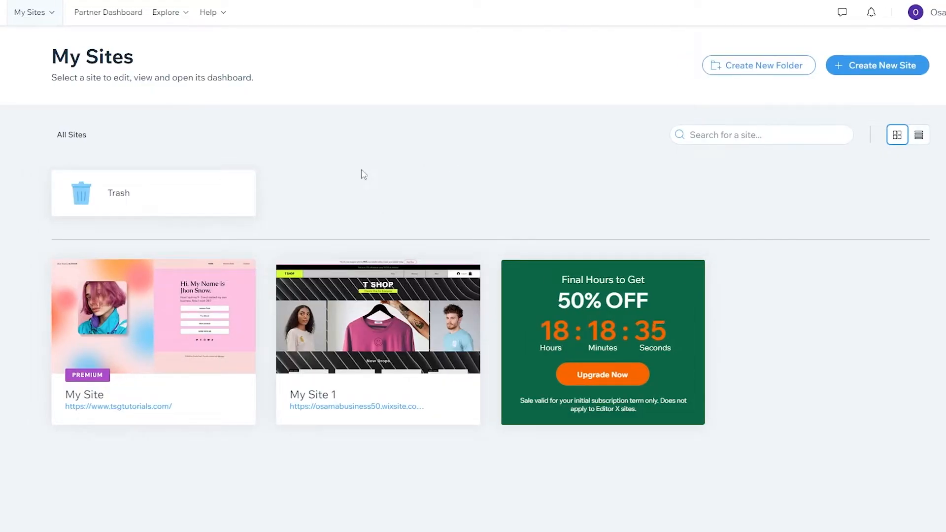
Step: Switch to Wix and open the dashboard of My Site, the site on the tsgtutorials.com domain
mouse_move(168, 327)
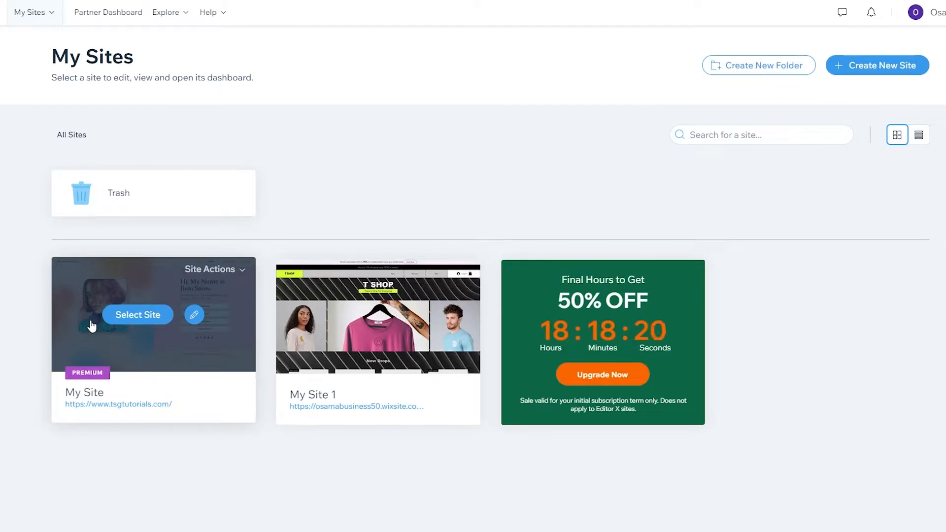
click(152, 314)
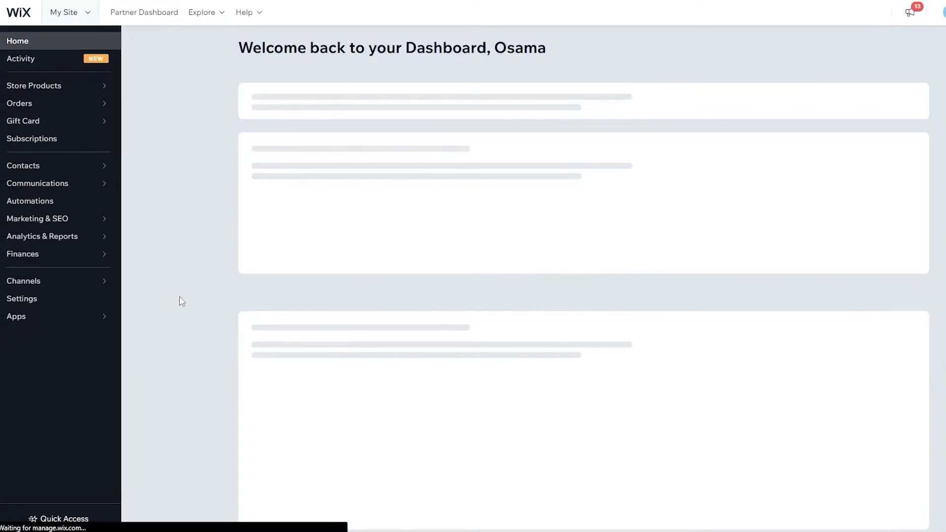
scroll(689, 249, down, 5)
scroll(684, 250, up, 5)
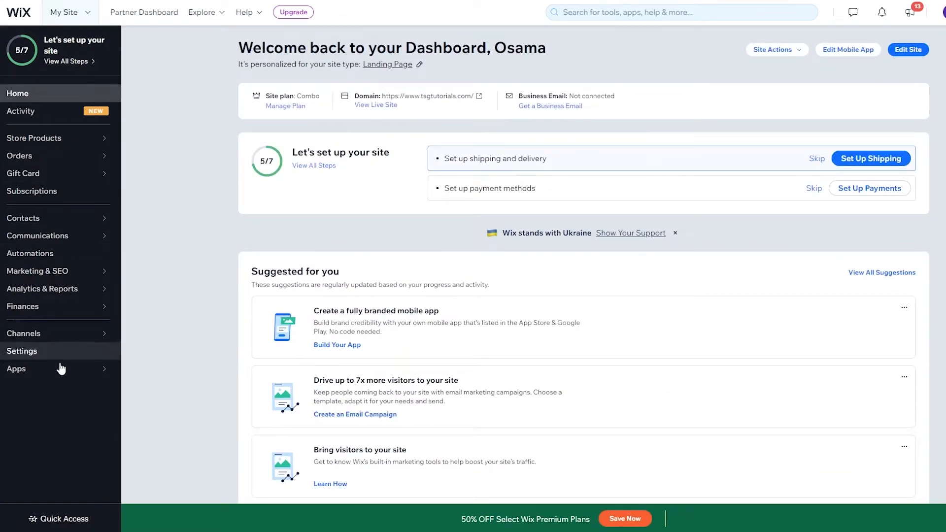
Step: Open the Google Analytics connection page from the site's marketing integrations
mouse_move(47, 276)
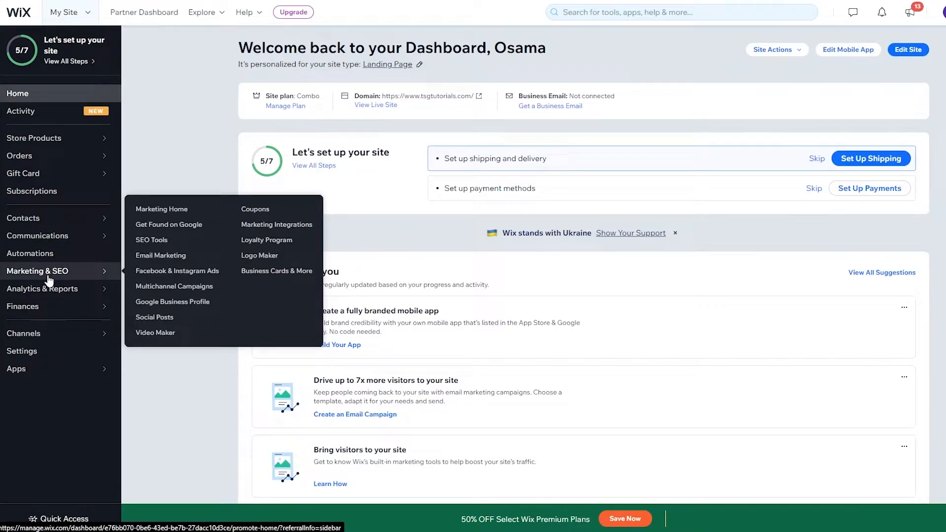
click(279, 227)
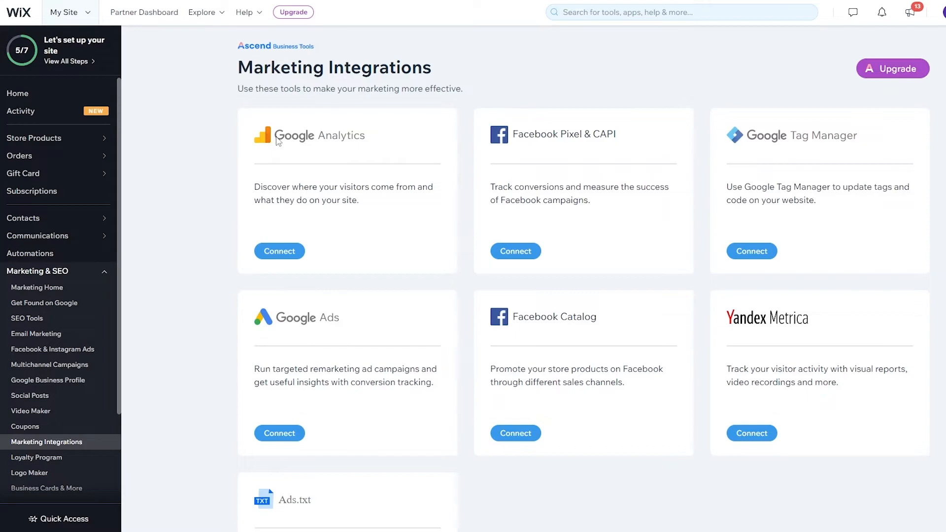
drag(365, 132, 317, 143)
click(317, 152)
click(287, 251)
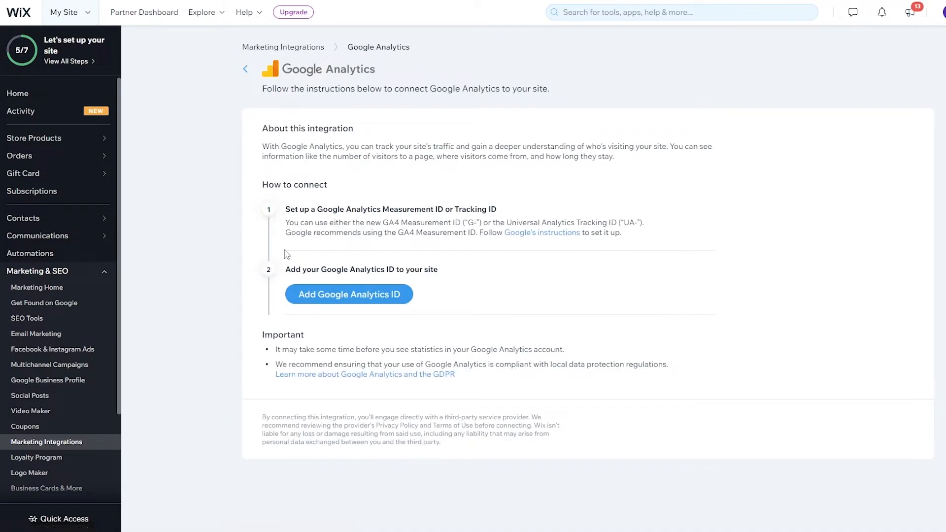
drag(291, 270, 446, 273)
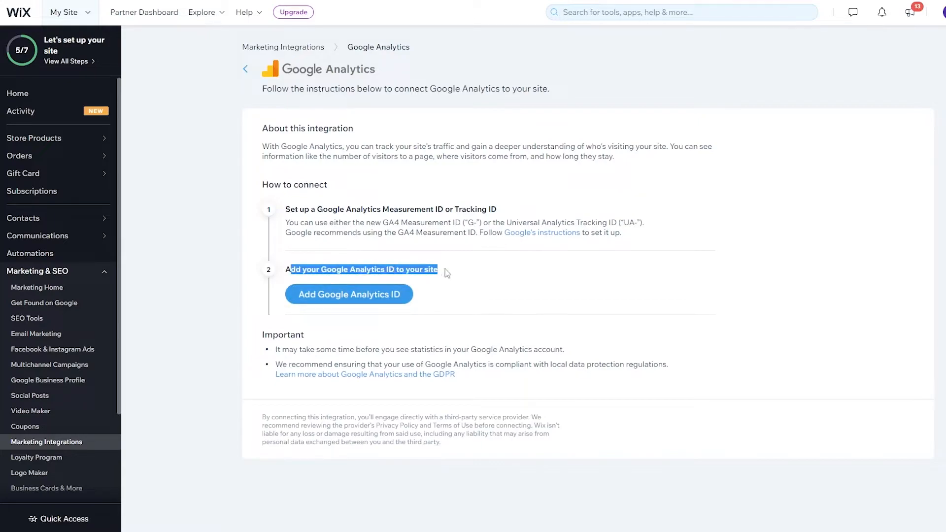
click(447, 273)
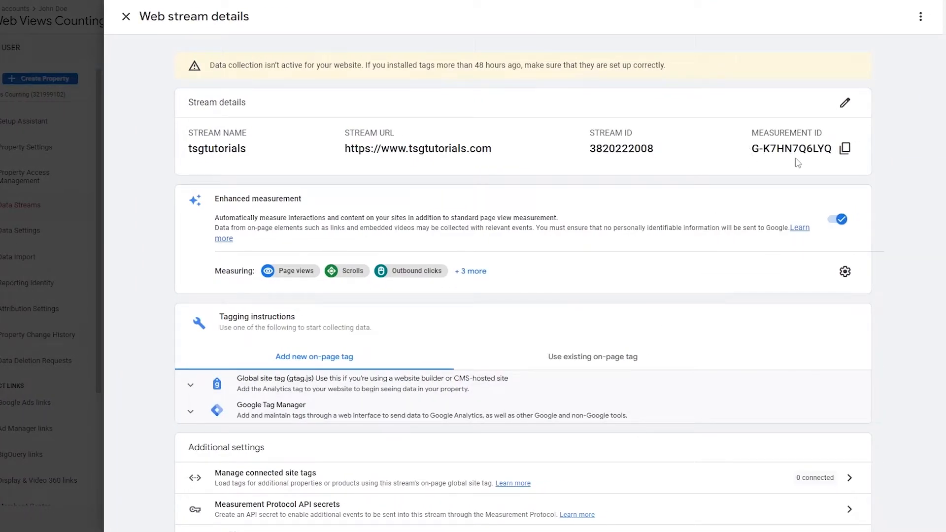
Step: Copy the web stream's measurement ID from Google Analytics and save it in Wix as the site's Google Analytics ID, without IP anonymization
drag(754, 154, 842, 157)
click(842, 157)
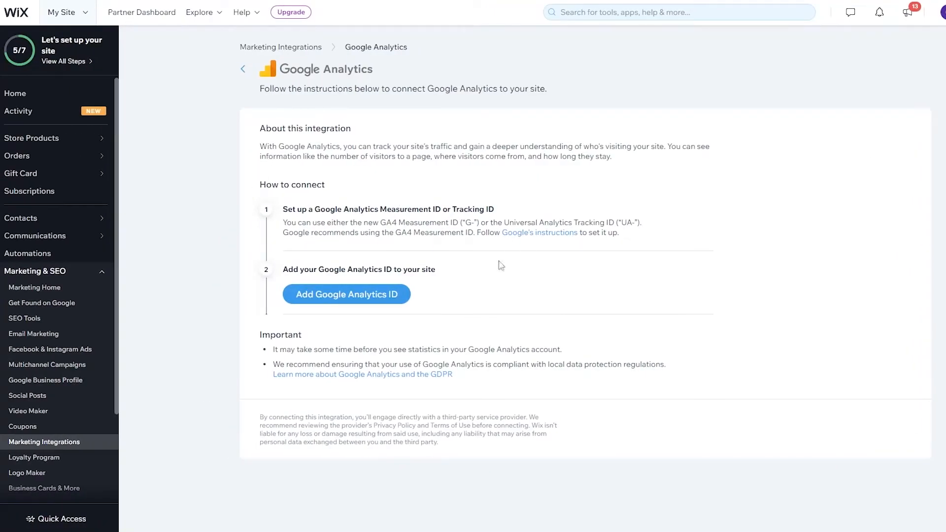
click(385, 296)
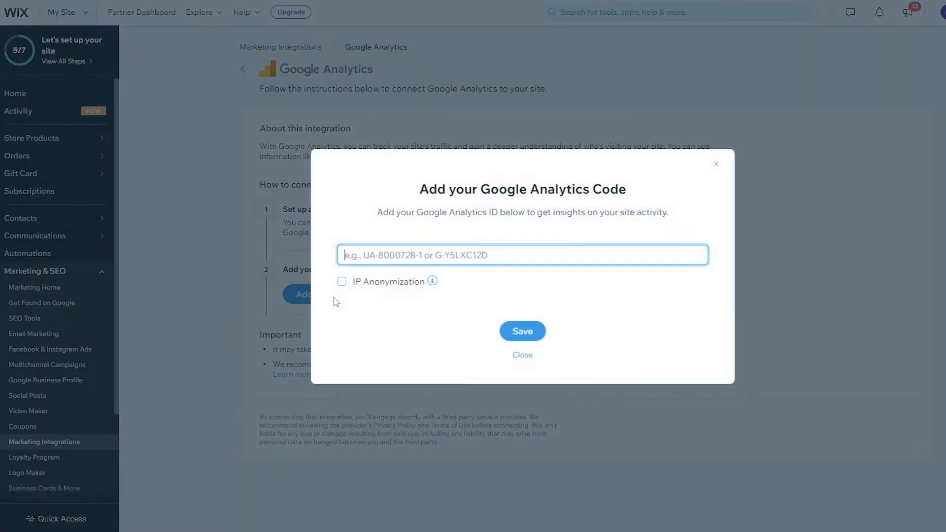
key(ctrl+v)
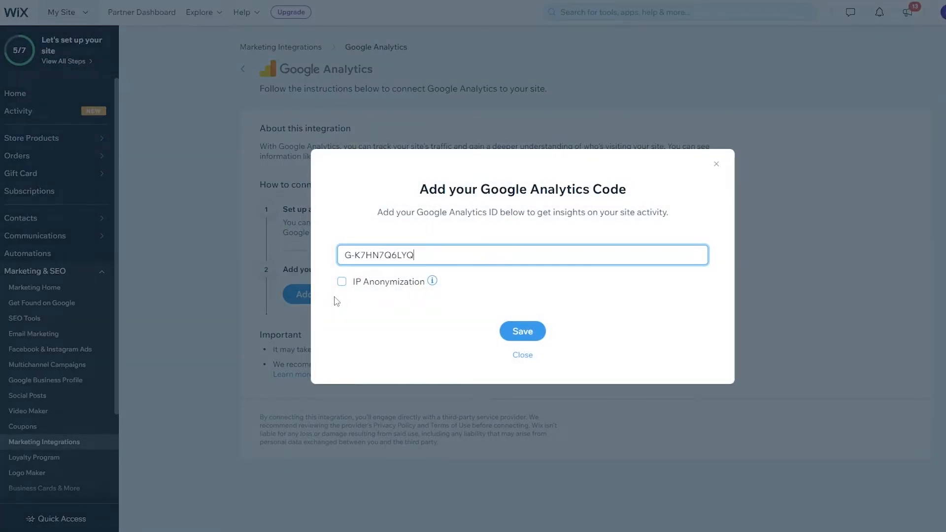
click(516, 335)
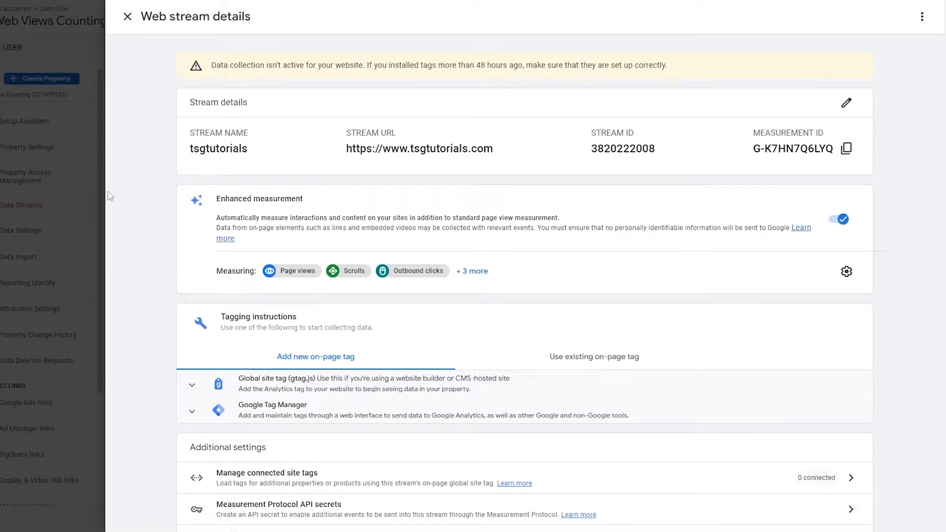
Step: Return to Google Analytics, close the stream details and open the real-time report, saving the email preferences with every option unticked
click(86, 201)
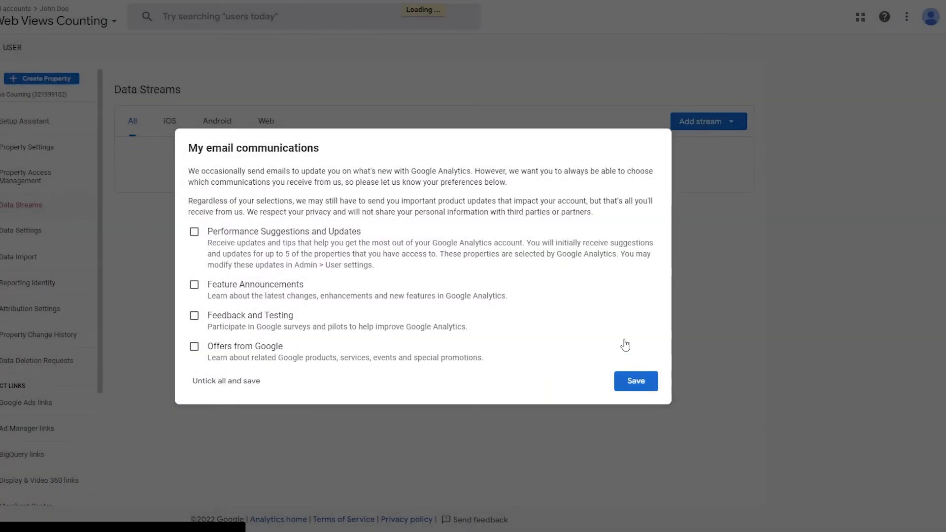
click(635, 380)
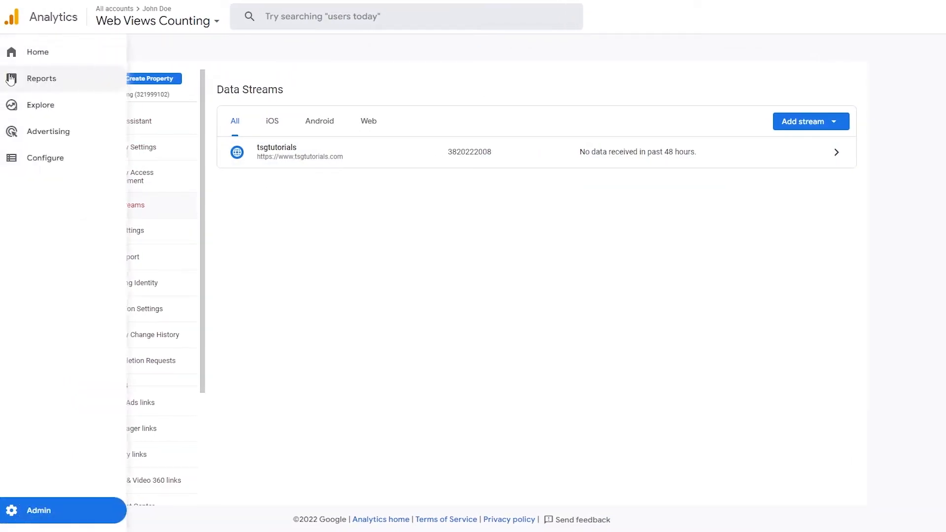
click(12, 80)
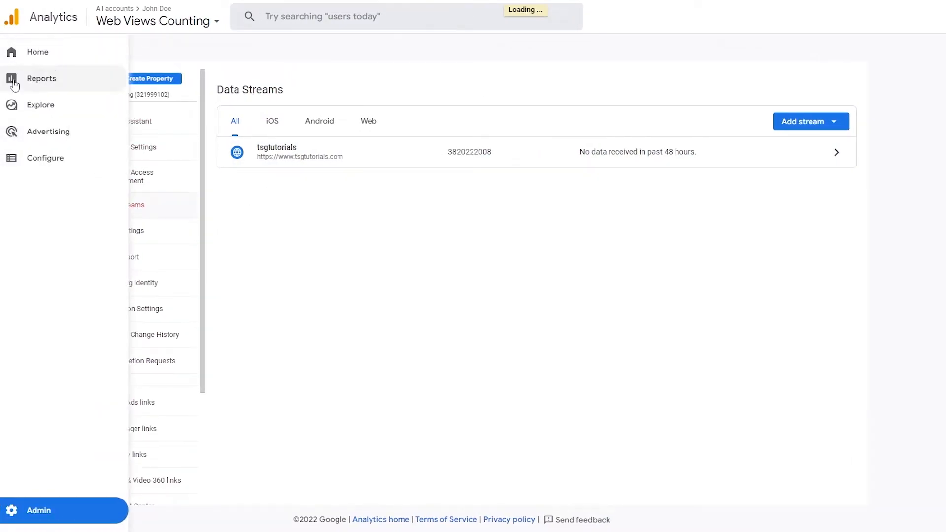
click(82, 77)
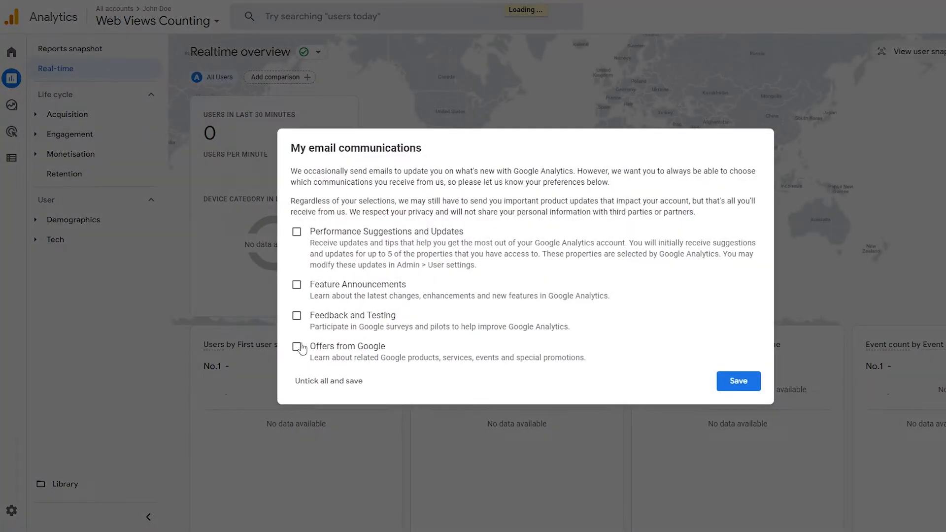
click(300, 347)
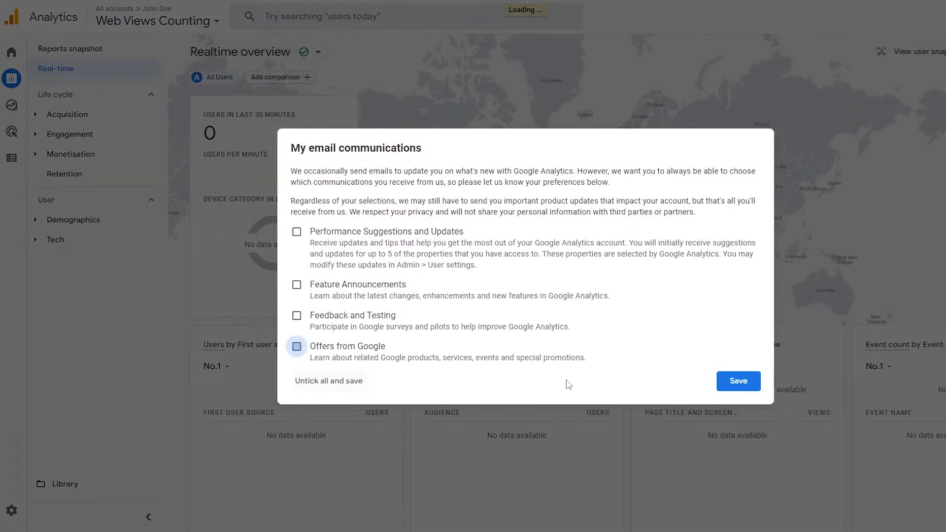
click(338, 361)
click(739, 381)
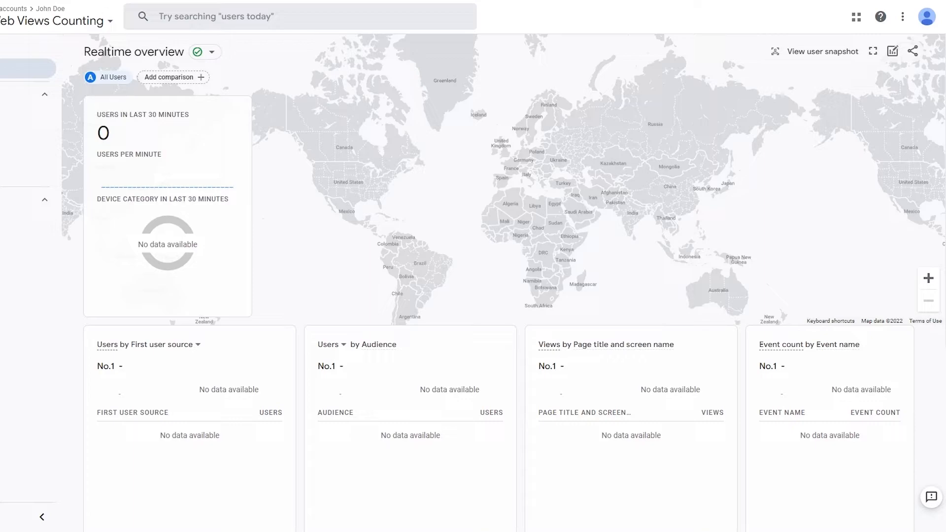
Step: Visit tsgtutorials.com in an incognito browser window and follow the Free Ebook link on its home page
click(940, 2)
click(906, 32)
text(tsgtutorials.com)
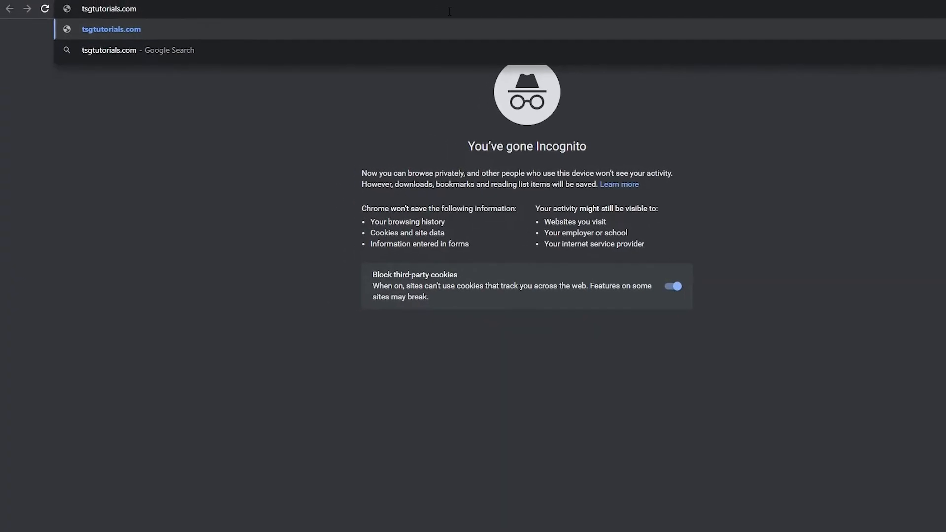
key(Return)
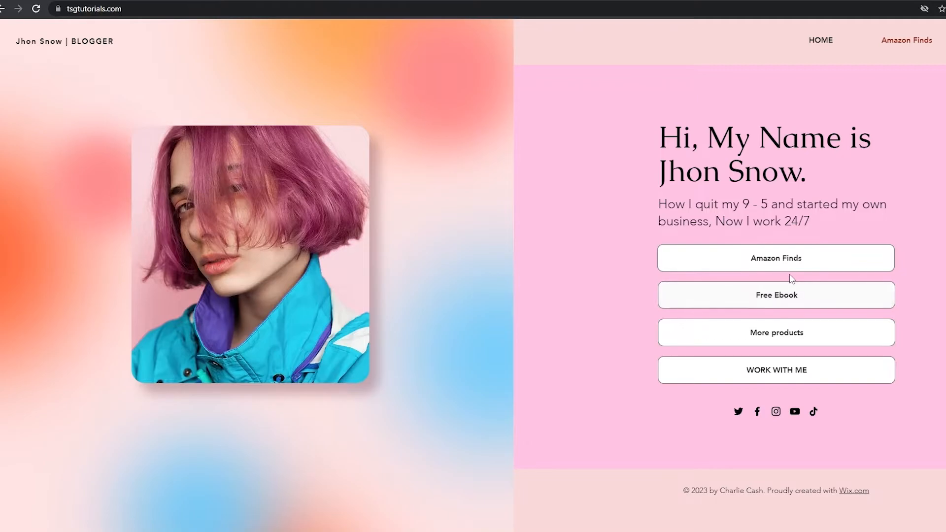
click(787, 298)
Step: Switch back to the Google Analytics real-time report and check the users in the last 30 minutes and per minute
mouse_move(631, 531)
click(572, 512)
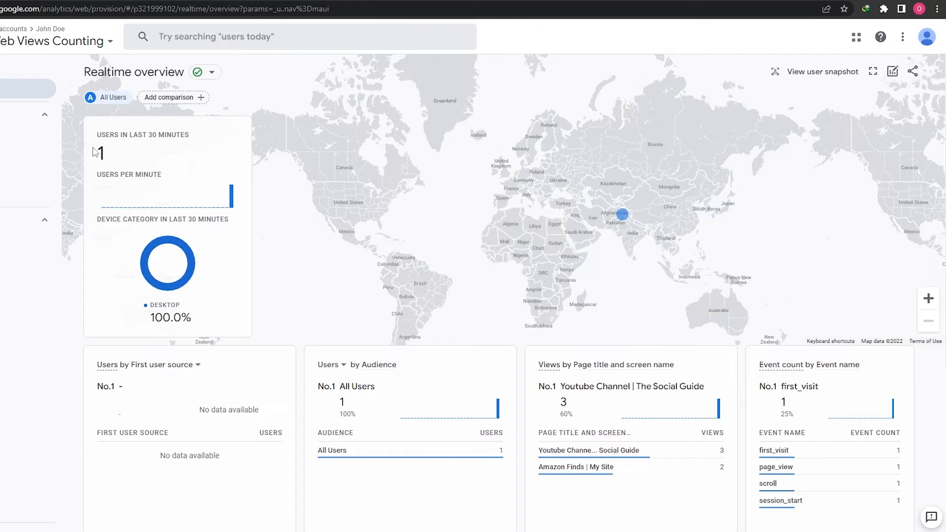
drag(97, 139, 197, 139)
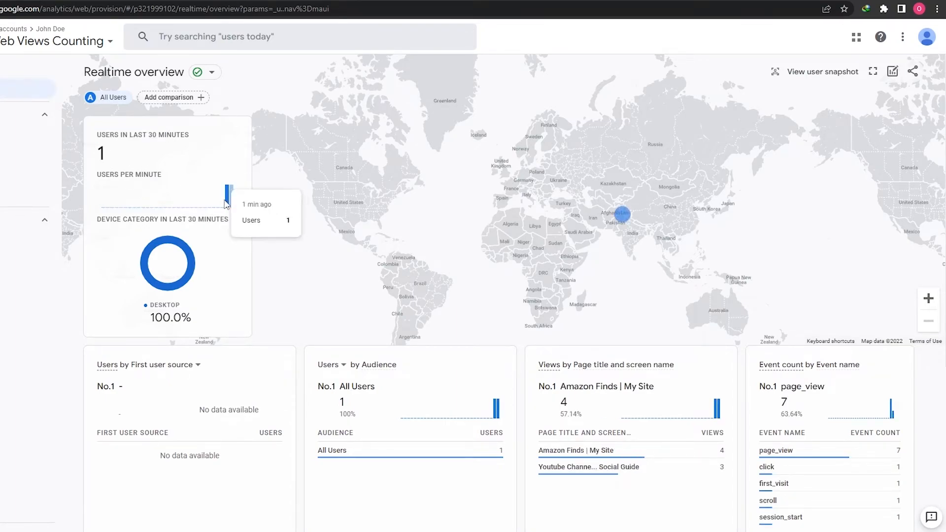
mouse_move(230, 217)
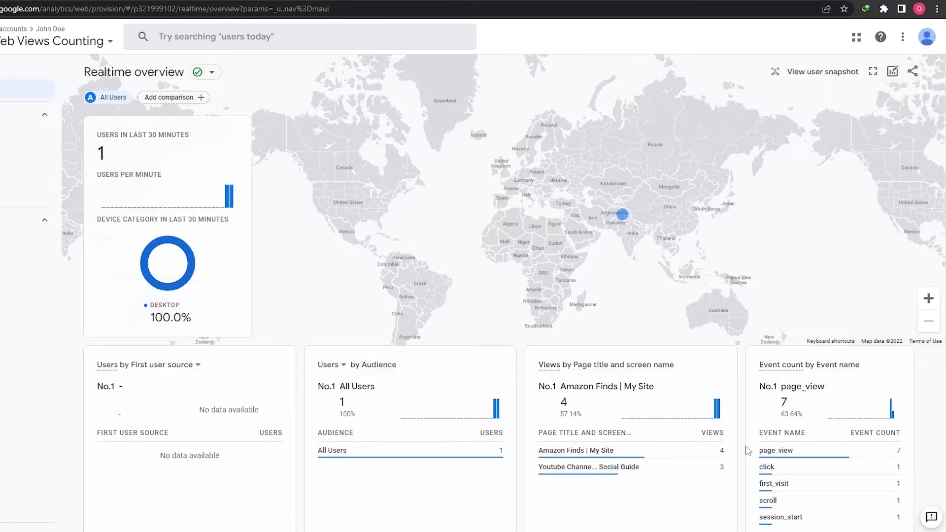
Step: Review the views by page title and the event counts by event name in the real-time report
scroll(690, 395, down, 4)
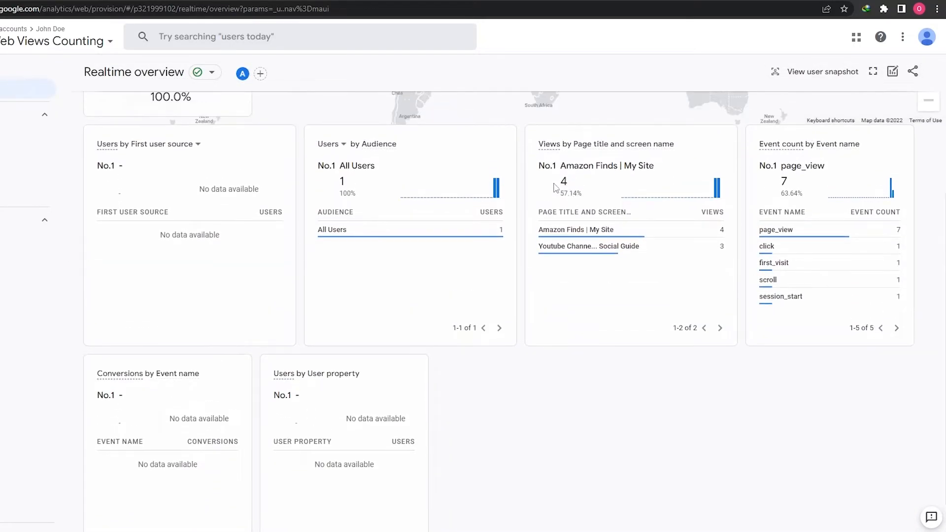
drag(541, 168, 838, 176)
click(646, 171)
click(751, 237)
scroll(590, 338, up, 2)
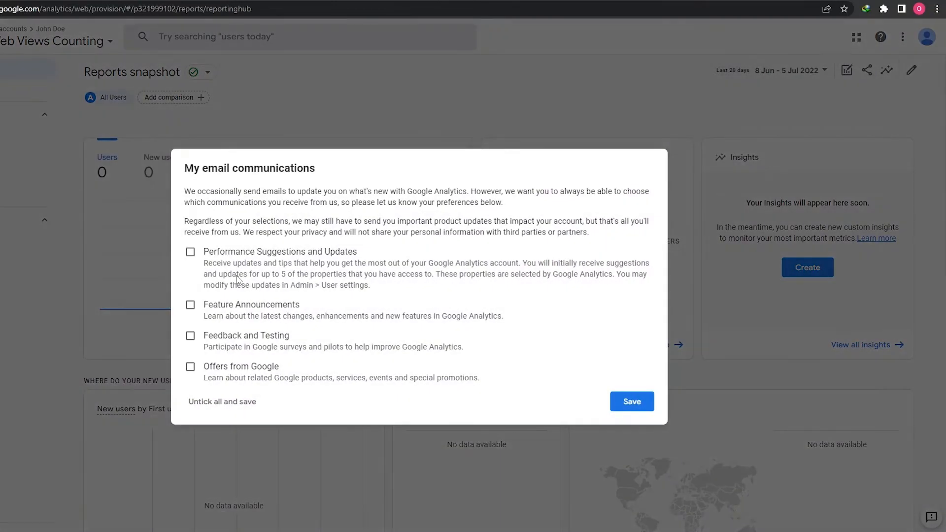
Step: Save the email preferences with every option unticked, then expand the Global site tag (gtag.js) instructions in the tsgtutorials web stream details
click(253, 401)
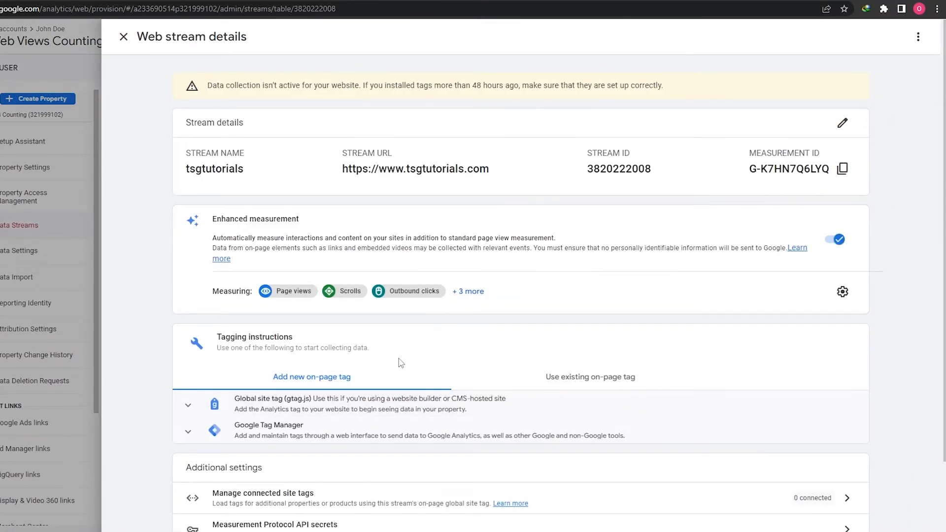
scroll(401, 363, down, 1)
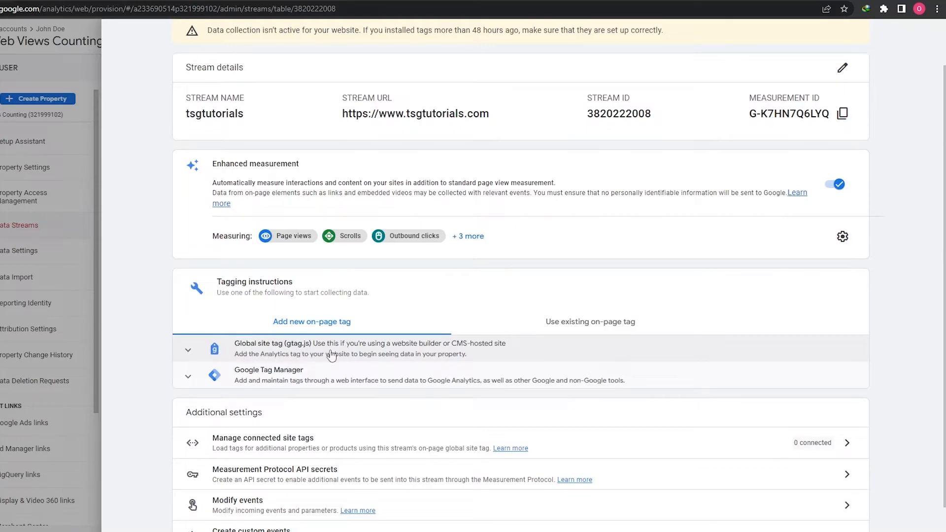
click(188, 353)
scroll(296, 422, down, 1)
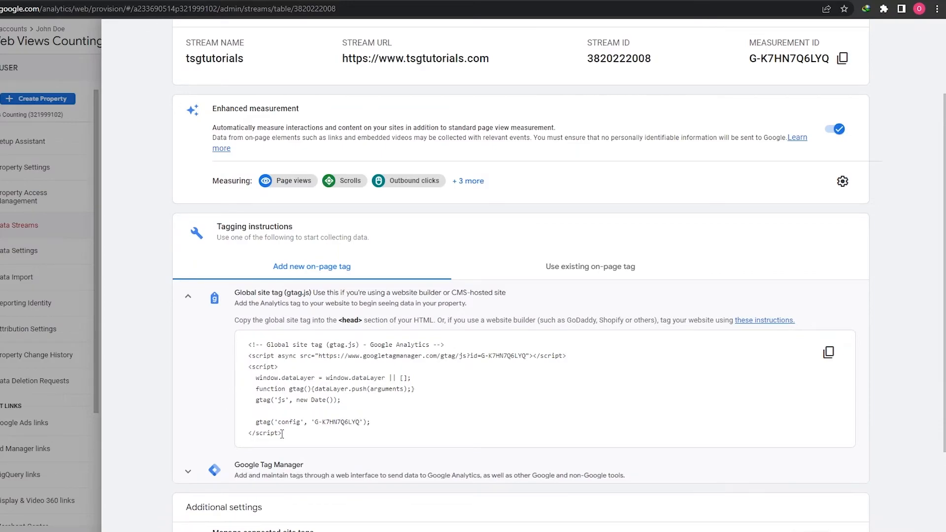
Step: Open the linked website-builder tagging instructions in a new tab and look through the list of supported CMS platforms
drag(236, 322, 734, 321)
right_click(773, 321)
click(780, 328)
key(ctrl+Tab)
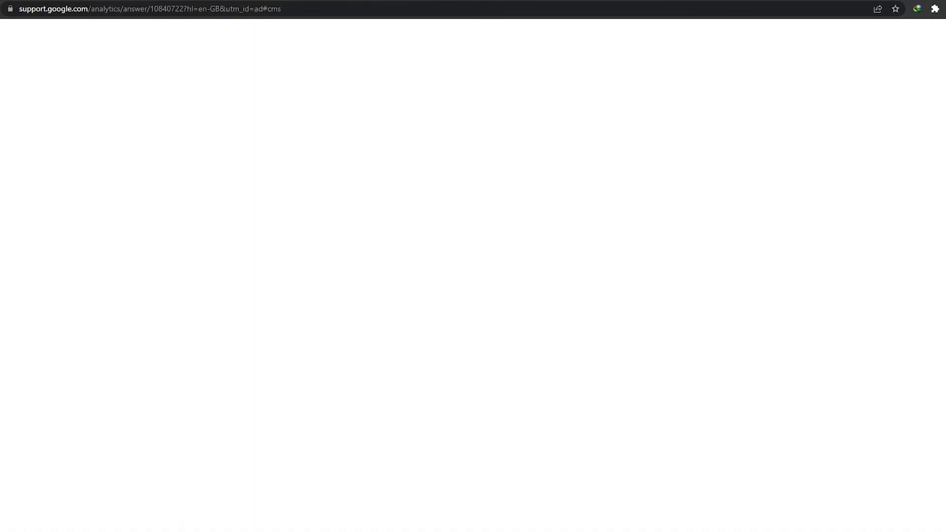
scroll(239, 285, down, 3)
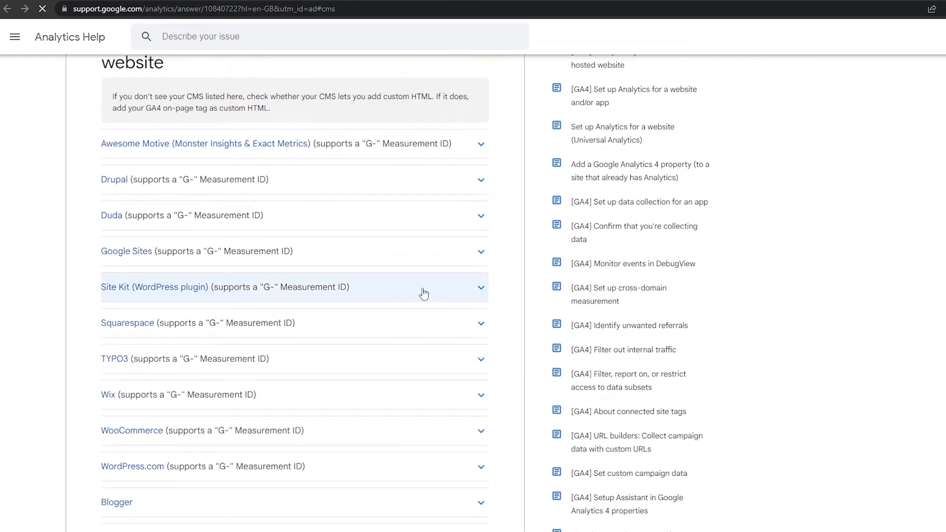
scroll(518, 298, up, 3)
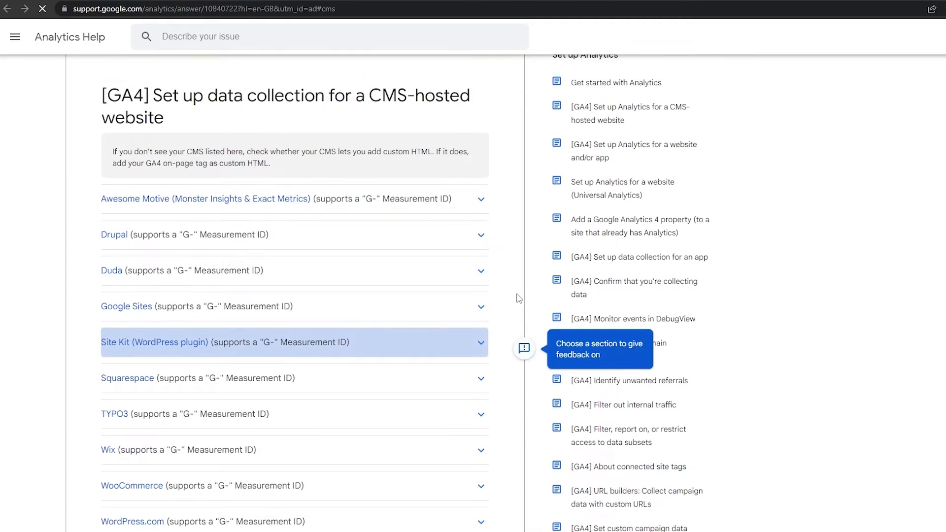
scroll(411, 288, down, 2)
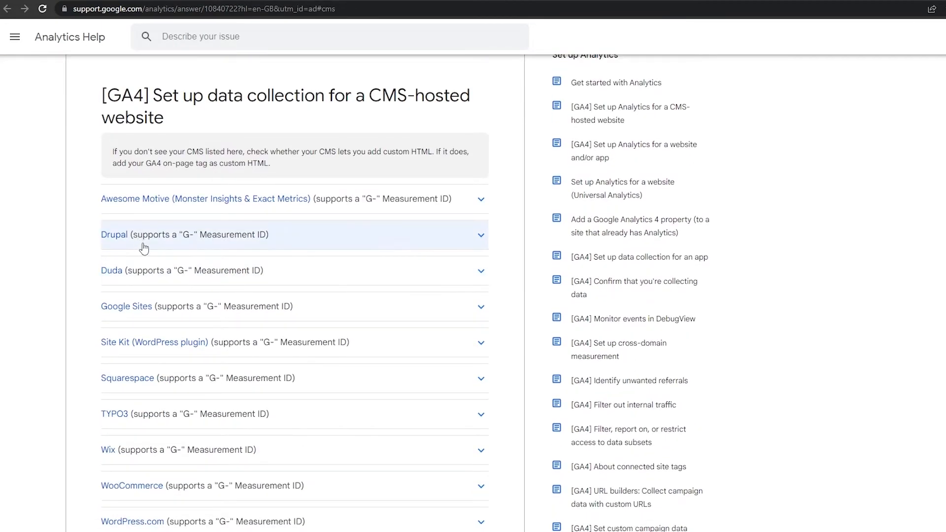
scroll(158, 257, down, 3)
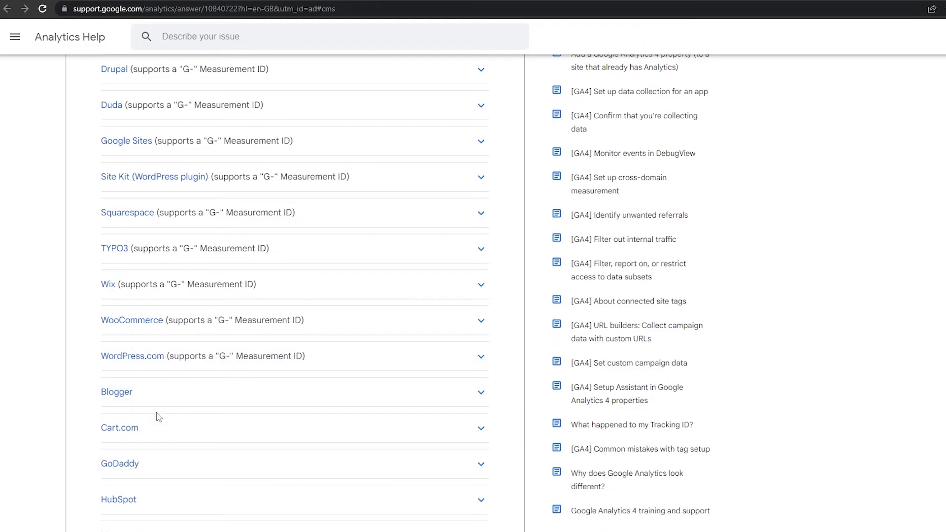
Step: Expand the WordPress.com section, read how the "G-" ID is added, and open its linked instructions in a new tab
click(153, 364)
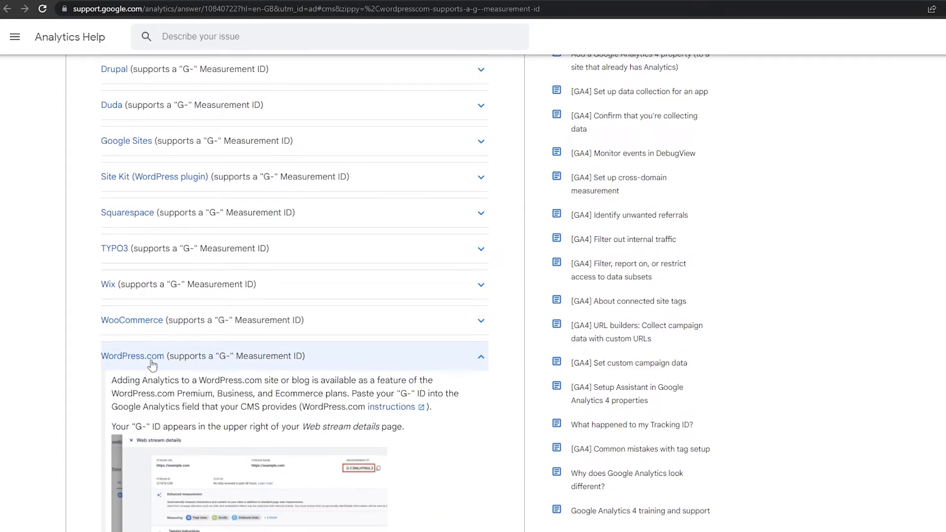
scroll(152, 365, down, 2)
scroll(152, 365, down, 1)
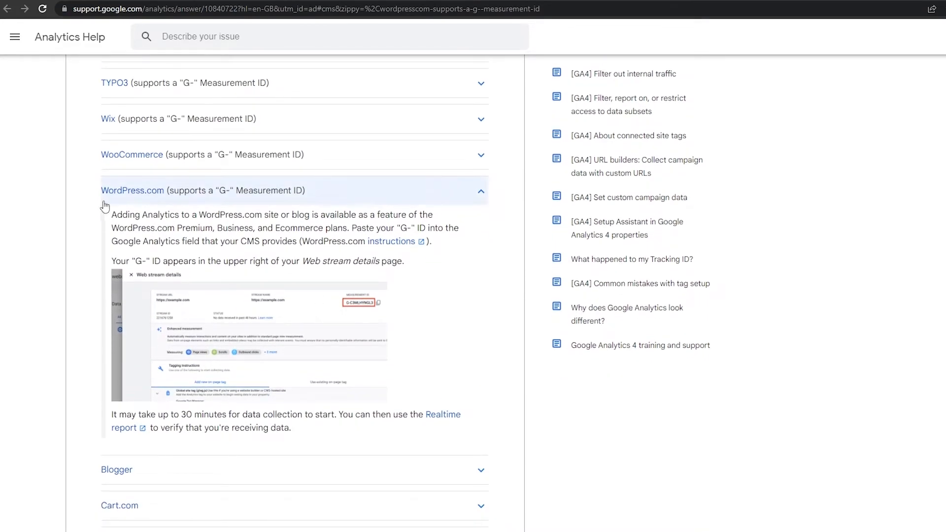
drag(113, 215, 433, 221)
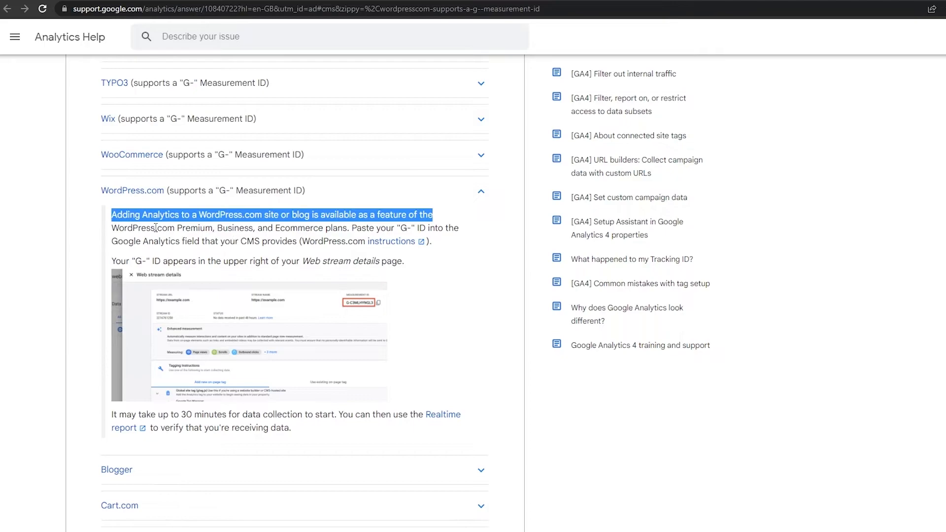
click(213, 231)
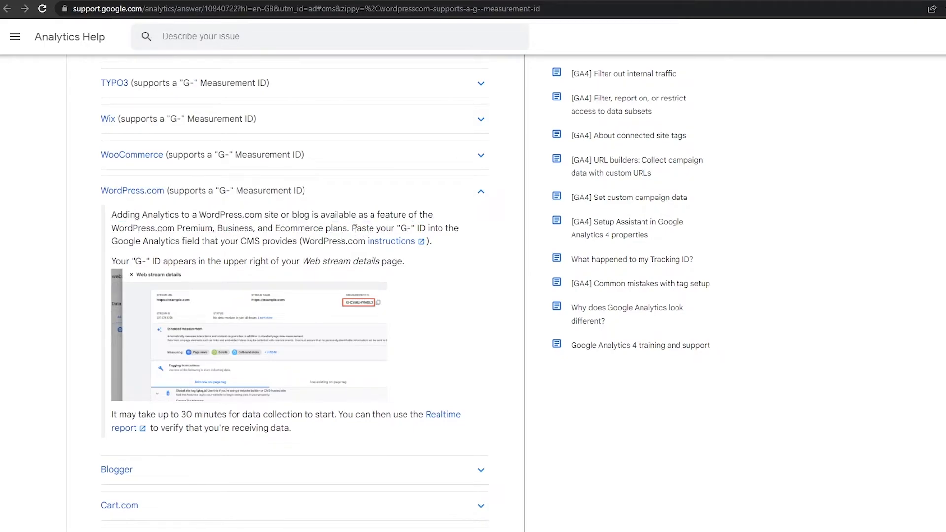
drag(398, 231, 412, 231)
drag(130, 243, 297, 247)
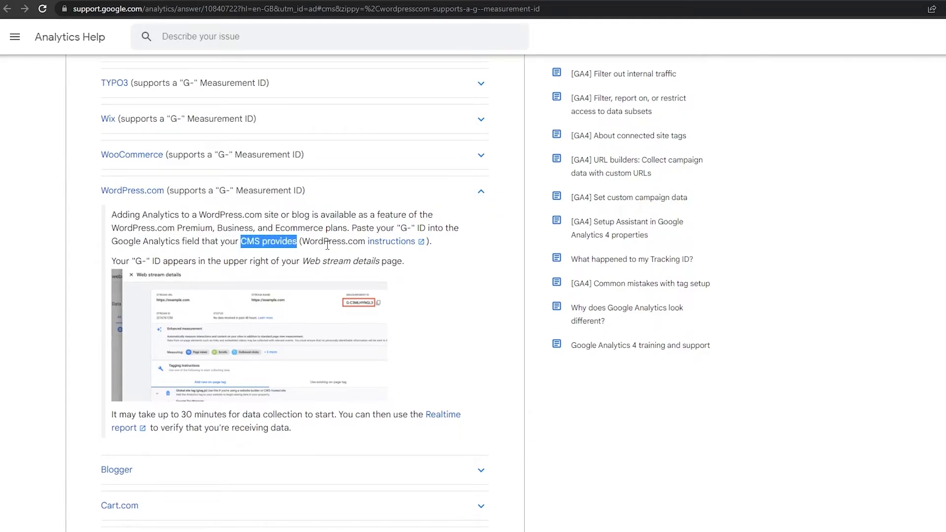
right_click(401, 243)
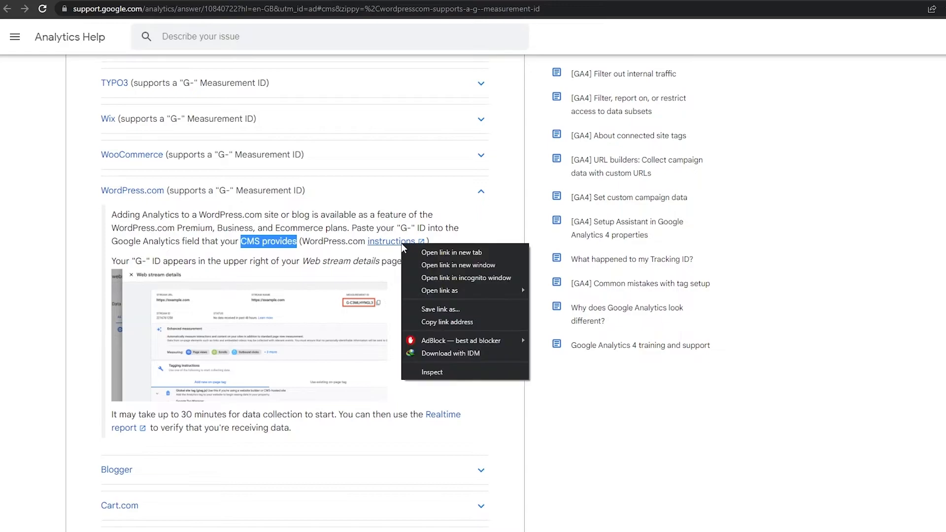
click(417, 252)
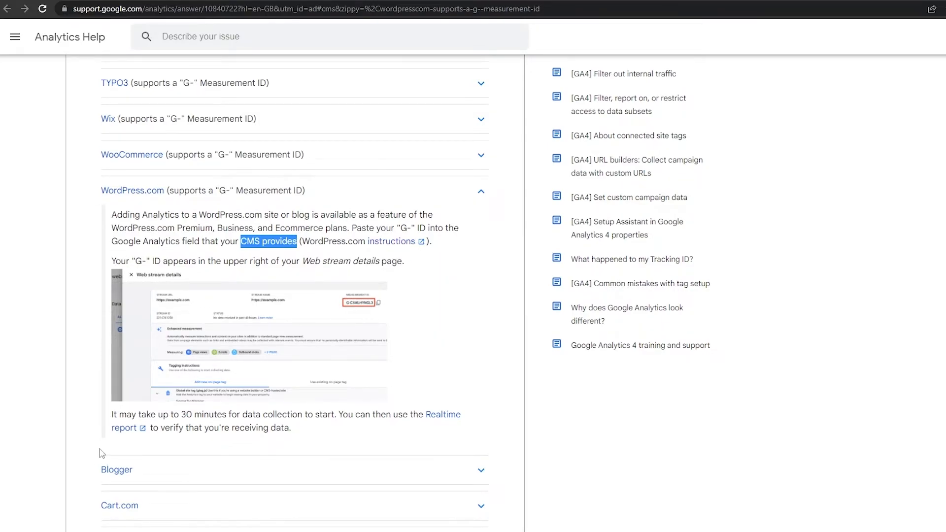
Step: Read the WordPress.com note on when data collection starts and how to verify it with the Realtime report
drag(114, 416, 346, 419)
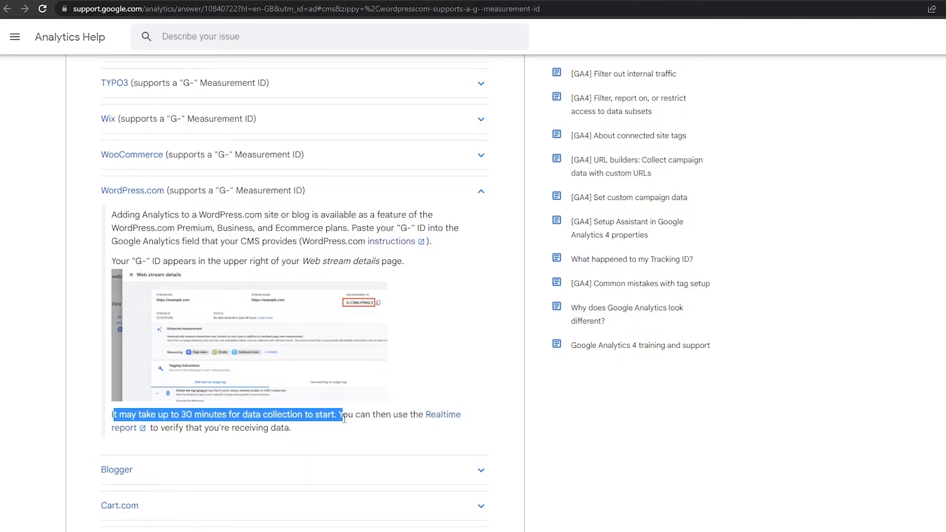
click(298, 436)
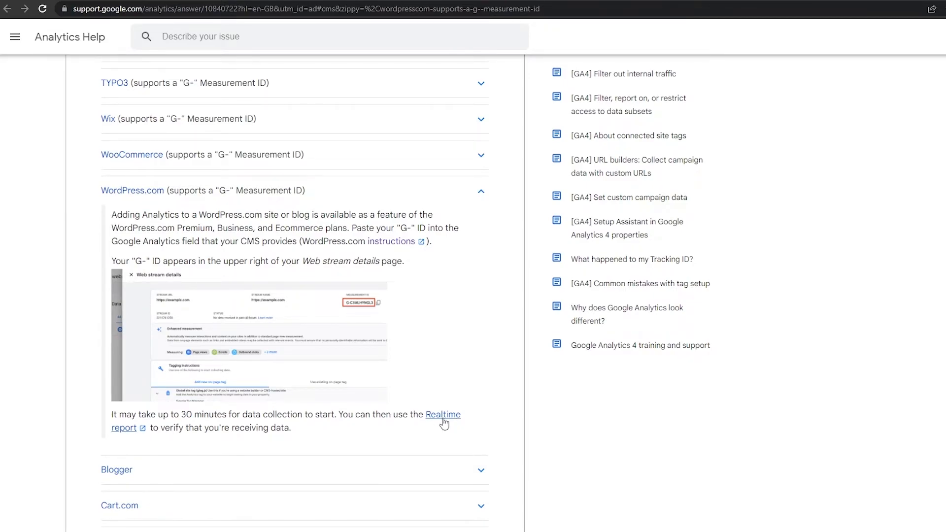
scroll(444, 423, up, 2)
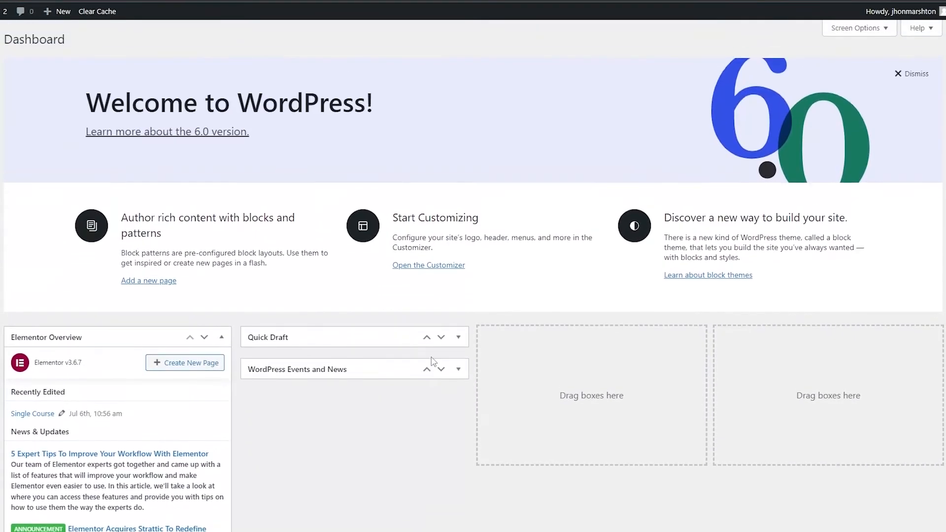
scroll(433, 359, down, 5)
scroll(433, 363, up, 5)
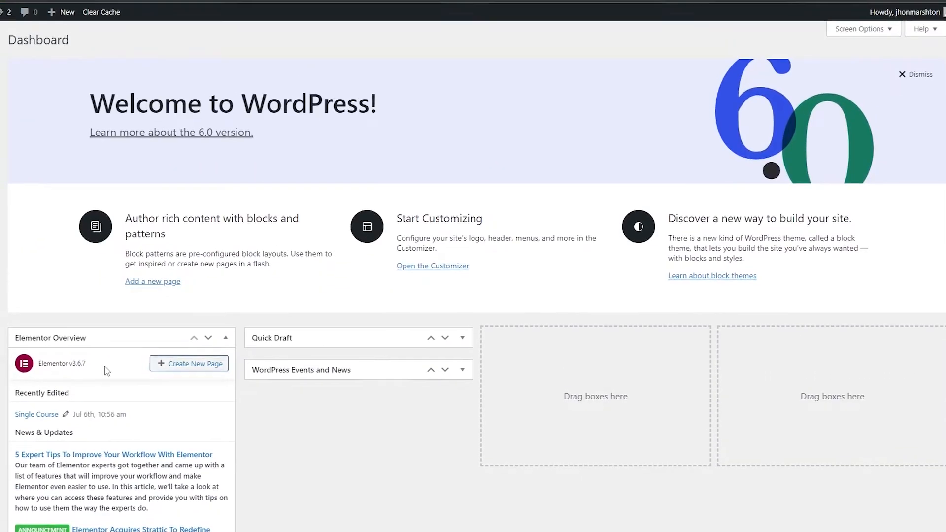
Step: Switch to the WordPress admin dashboard and search the plugins available to add for "insert header and footer"
click(37, 372)
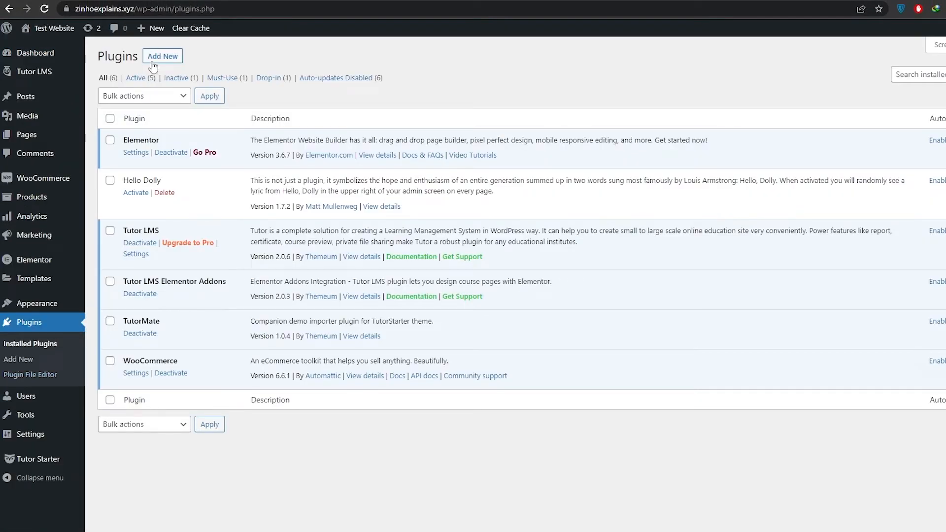
click(155, 58)
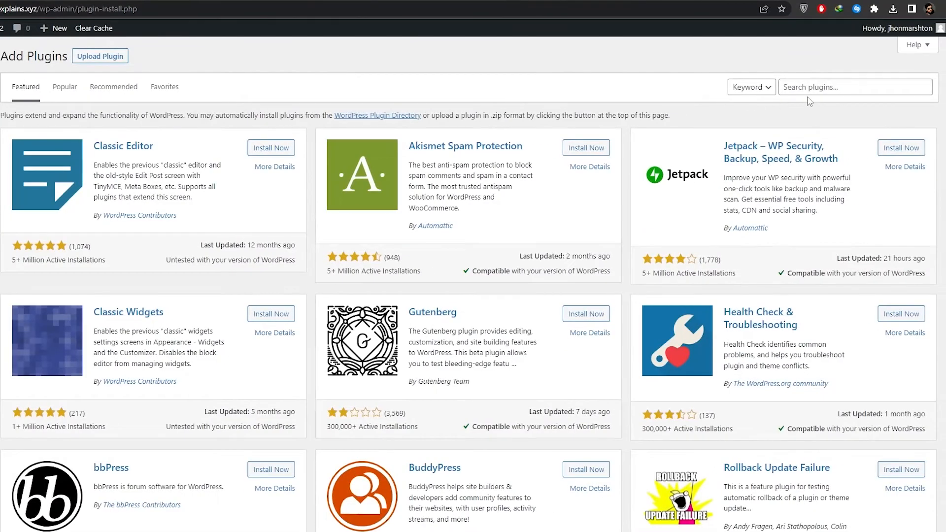
click(802, 92)
text(insert header and footer)
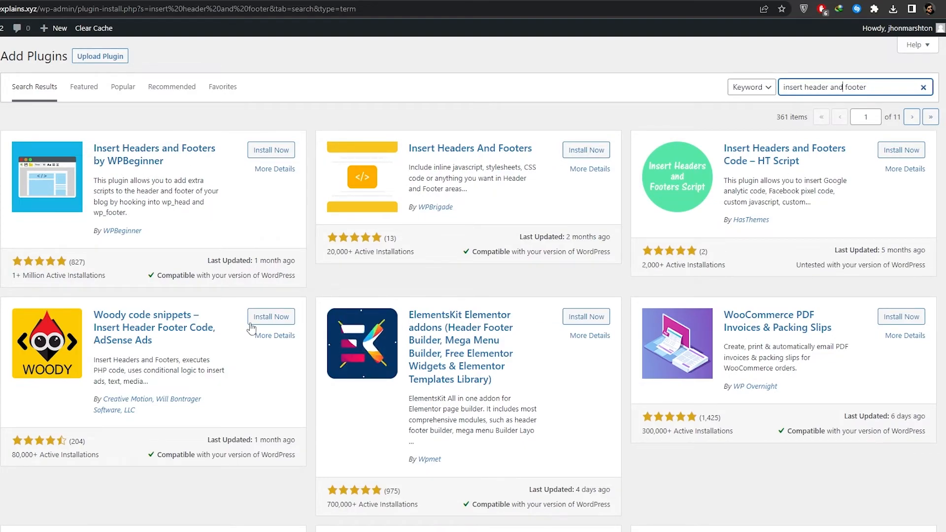
Step: Install and activate the Insert Headers and Footers plugin by WPBeginner
scroll(105, 335, down, 2)
scroll(167, 291, up, 2)
click(279, 153)
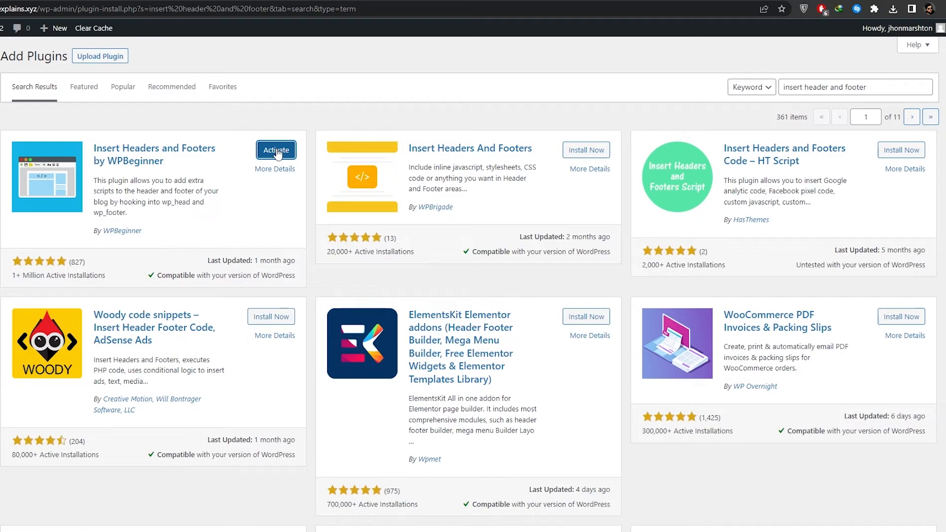
click(276, 151)
Step: Open the Insert Headers and Footers settings and look over the header, body and footer script boxes
mouse_move(21, 441)
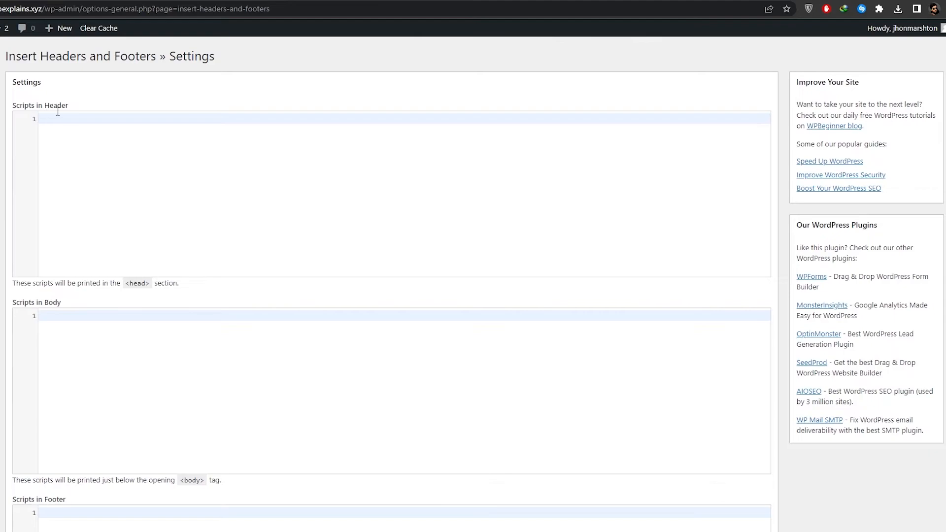
scroll(53, 330, down, 5)
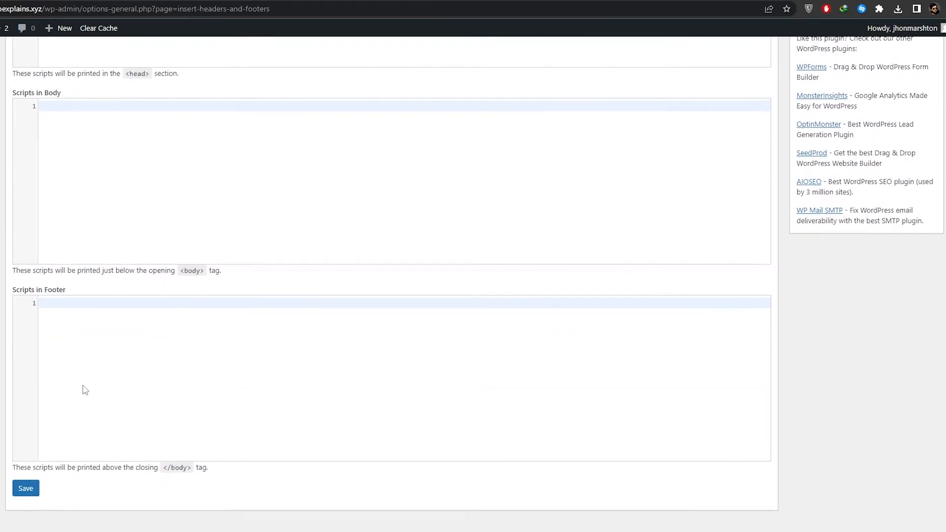
scroll(497, 407, up, 5)
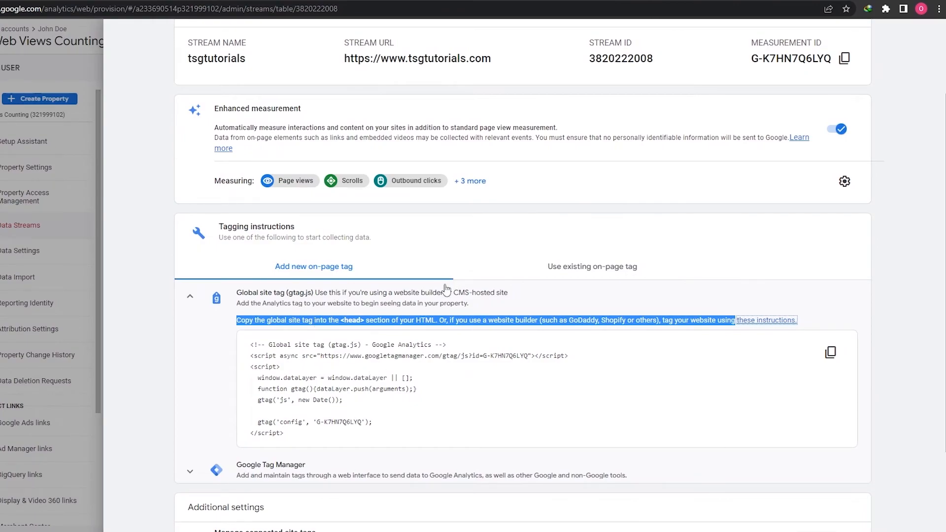
Step: Copy the Global site tag code from Google Analytics and paste it into the plugin's header, body and footer script boxes
drag(304, 435, 249, 343)
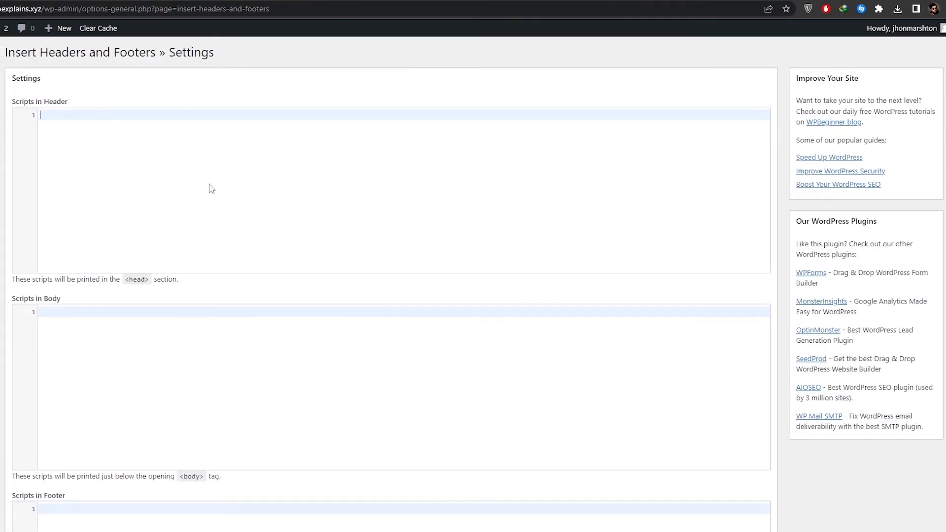
text(<!-- Global site tag (gtag.js) - Google Analytics --> <script async src="https://www.googletagmanager.com/gtag/js?id=G-K7HN7Q6LYQ"></script> <script>   window.dataLayer = window.dataLayer || [];   function gtag(){dataLayer.push(arguments);}   gtag('js', new Date());    gtag('config', 'G-K7HN7Q6LYQ'); </script>)
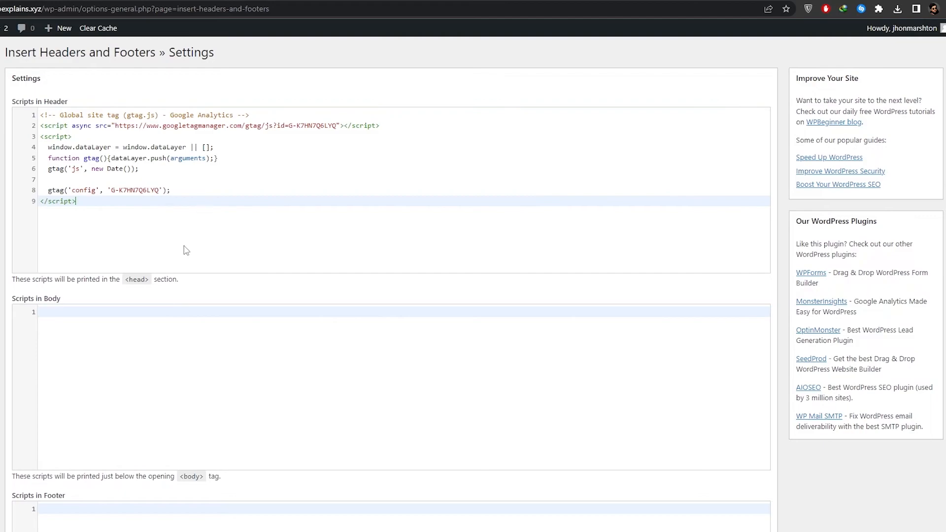
text(<!-- Global site tag (gtag.js) - Google Analytics --> <script async src="https://www.googletagmanager.com/gtag/js?id=G-K7HN7Q6LYQ"></script> <script>   window.dataLayer = window.dataLayer || [];   function gtag(){dataLayer.push(arguments);}   gtag('js', new Date());    gtag('config', 'G-K7HN7Q6LYQ'); </script>)
scroll(127, 345, down, 2)
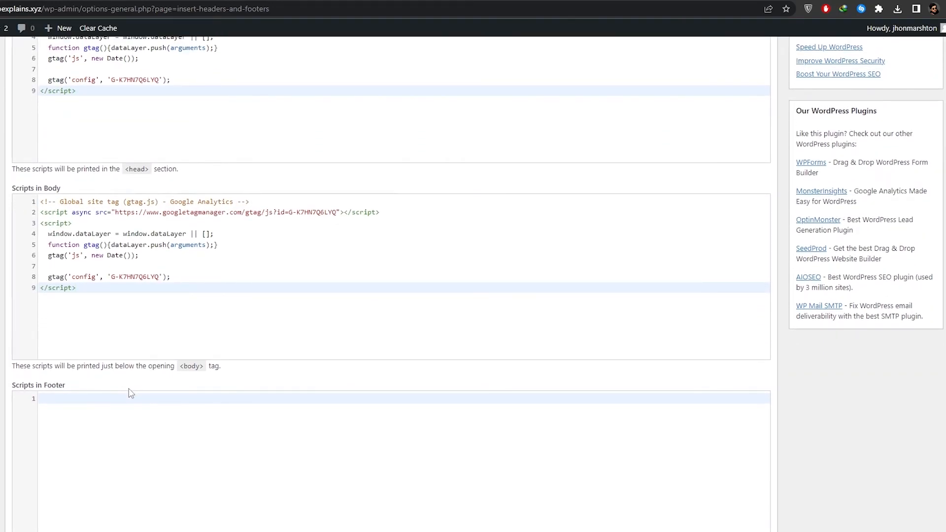
text(<!-- Global site tag (gtag.js) - Google Analytics --> <script async src="https://www.googletagmanager.com/gtag/js?id=G-K7HN7Q6LYQ"></script> <script>   window.dataLayer = window.dataLayer || [];   function gtag(){dataLayer.push(arguments);}   gtag('js', new Date());    gtag('config', 'G-K7HN7Q6LYQ'); </script>)
scroll(113, 440, down, 2)
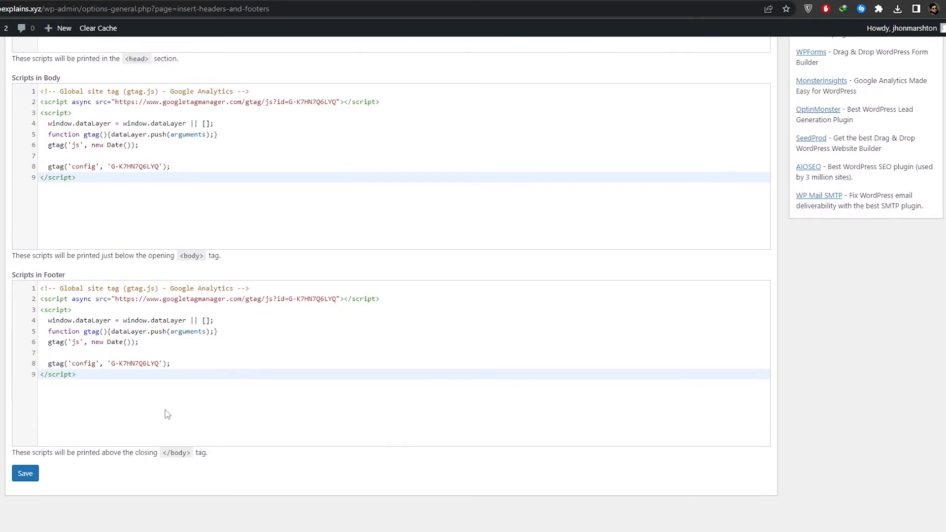
Step: Check the tag code in all three script boxes and save the Insert Headers and Footers settings
scroll(175, 432, up, 3)
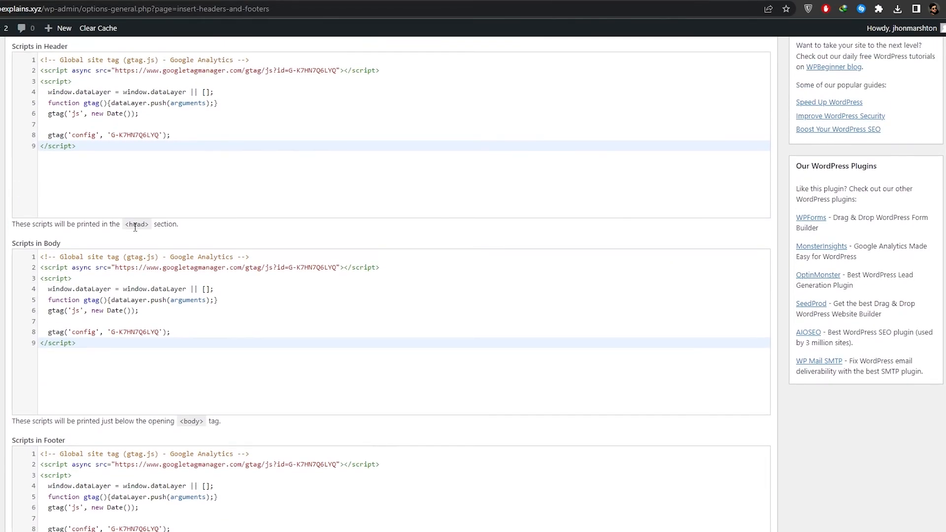
drag(124, 226, 148, 226)
click(159, 210)
scroll(160, 212, up, 1)
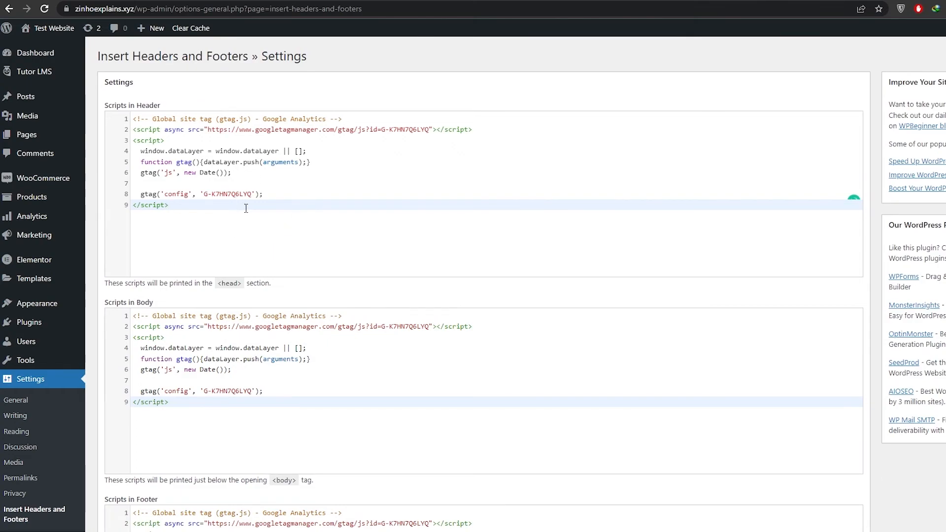
scroll(246, 208, down, 5)
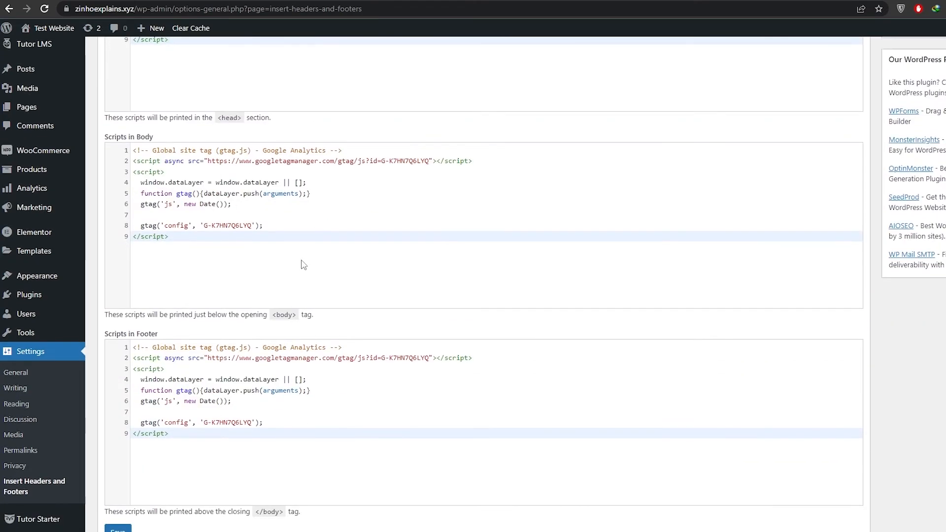
click(114, 479)
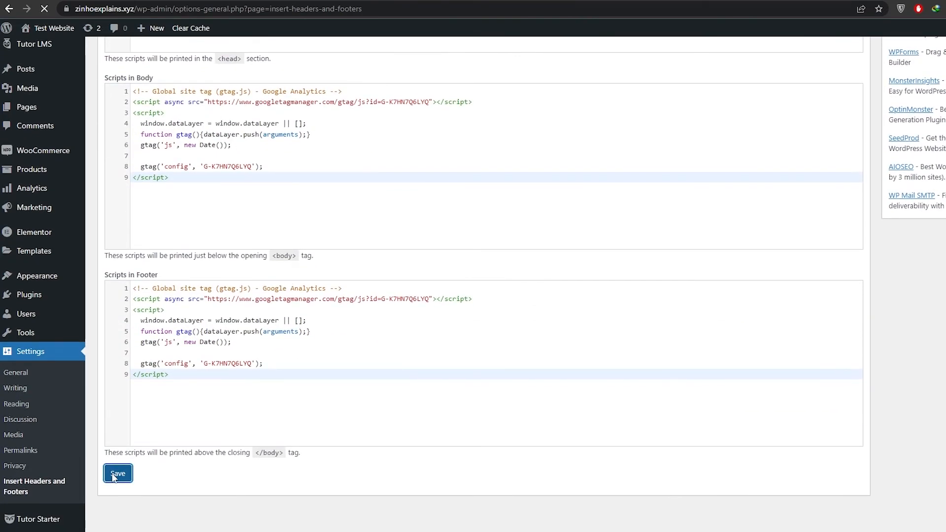
scroll(356, 432, down, 1)
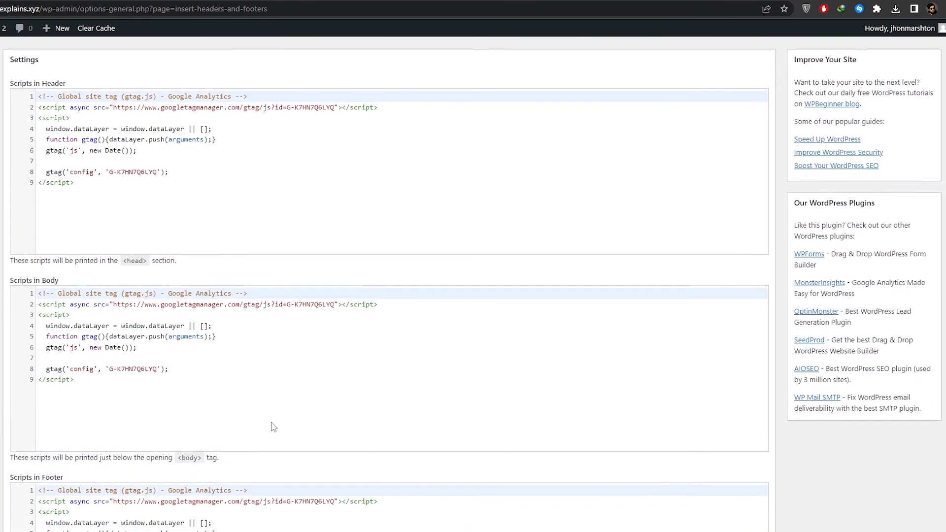
scroll(274, 428, down, 1)
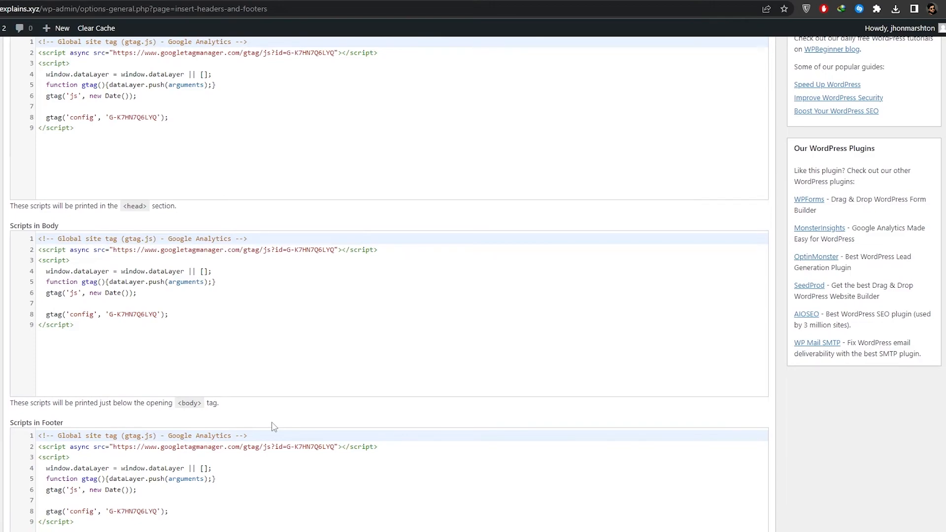
scroll(274, 427, up, 2)
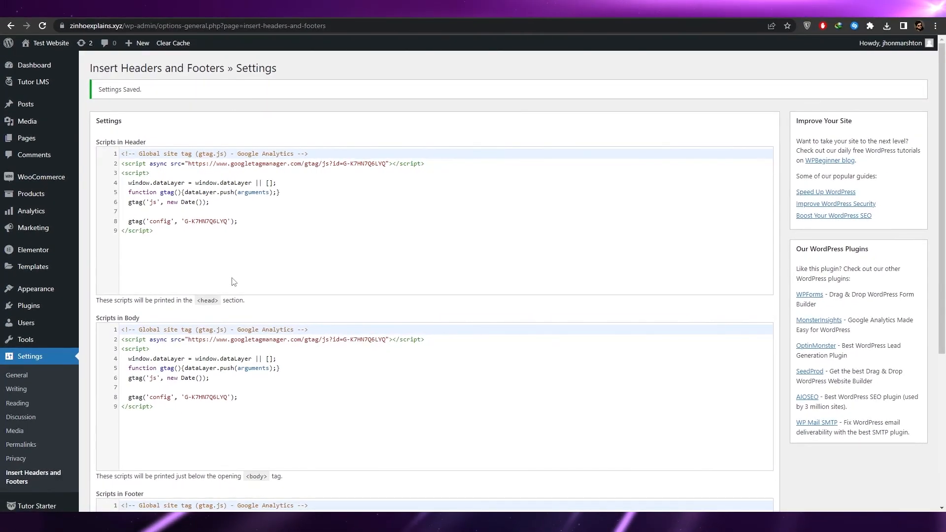
Step: Switch back to the web stream's tagging instructions in Google Analytics
mouse_move(616, 525)
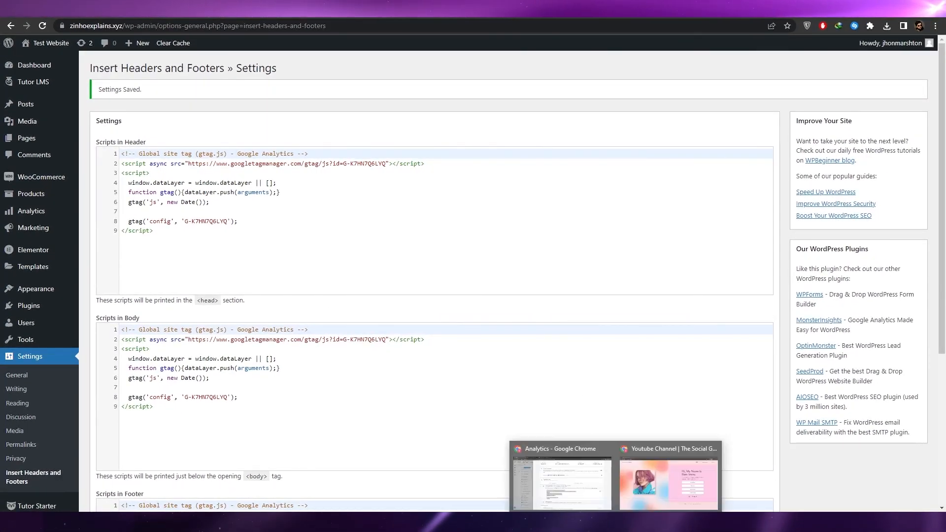
click(559, 476)
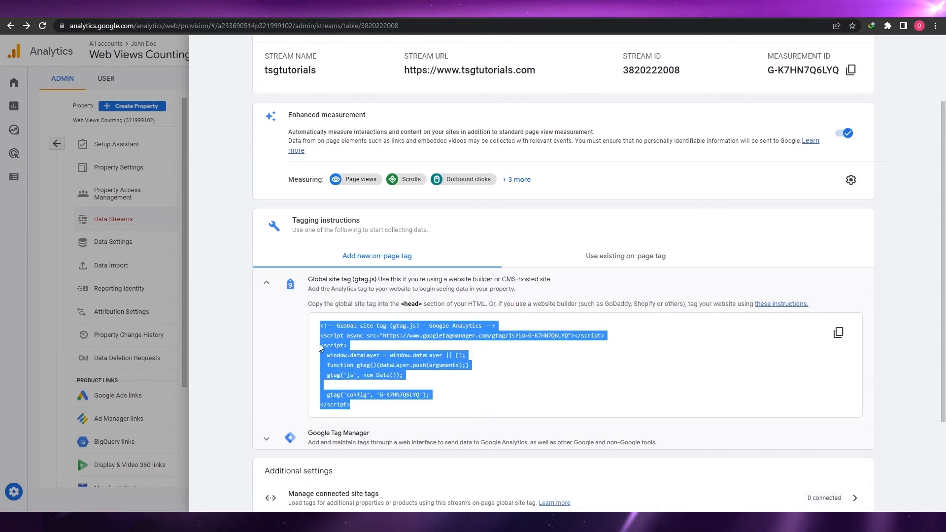